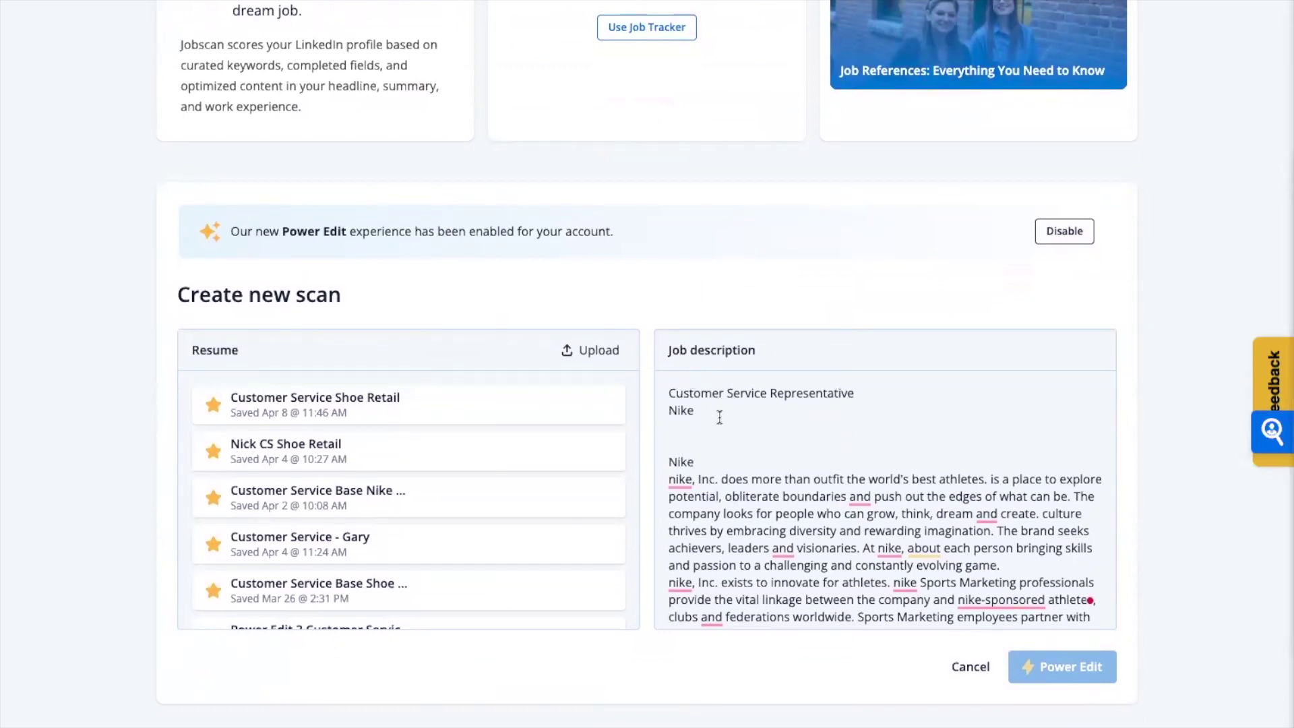
# Step: Start a Power Edit scan of the saved Customer Service Base resume against the Nike Customer Service Representative job description
pyautogui.scroll(-3, 423, 441)
pyautogui.scroll(3, 424, 441)
pyautogui.scroll(-5, 310, 506)
pyautogui.scroll(-3, 323, 518)
pyautogui.scroll(6, 321, 516)
pyautogui.scroll(-5, 336, 521)
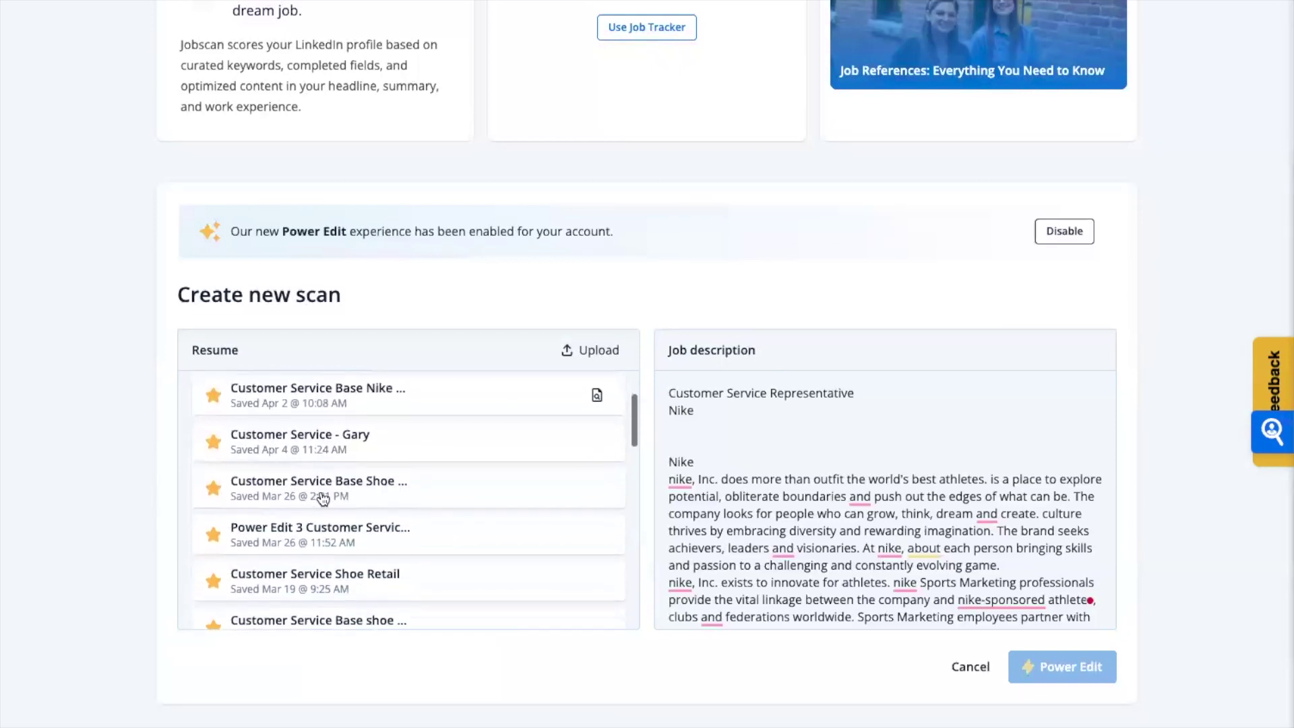
pyautogui.scroll(-3, 323, 499)
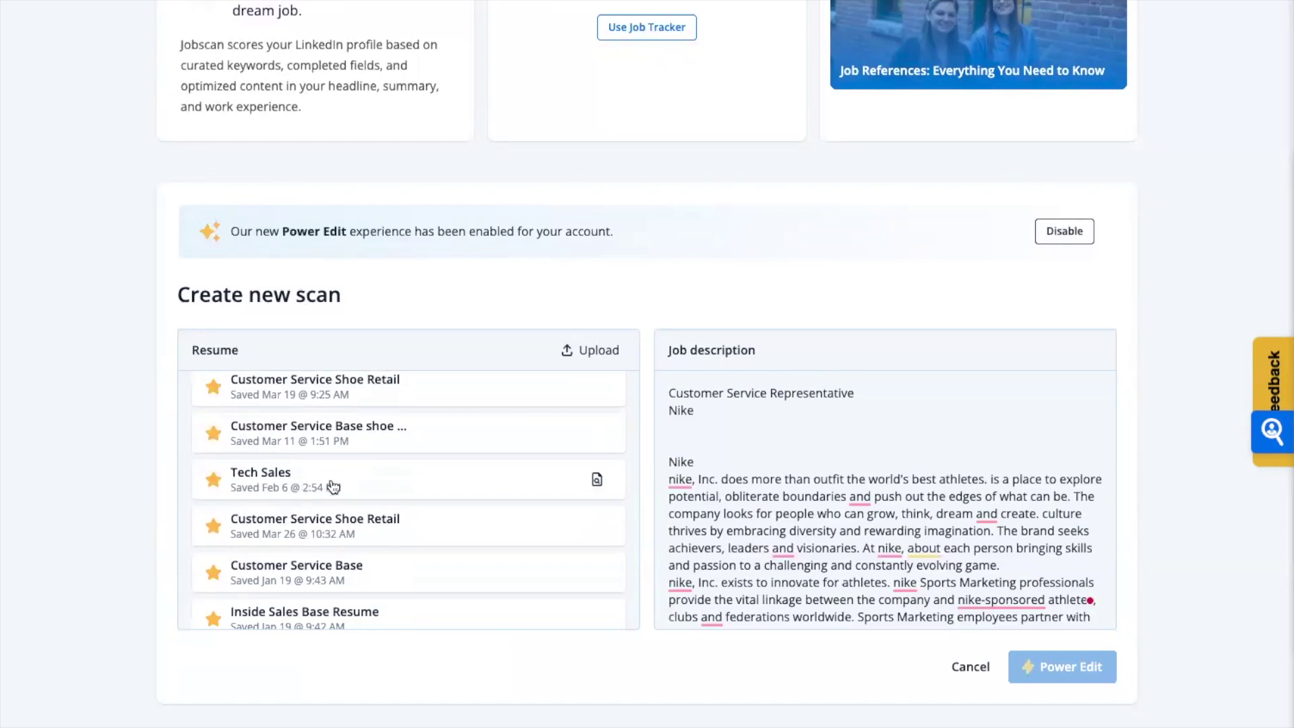
pyautogui.scroll(-1, 310, 486)
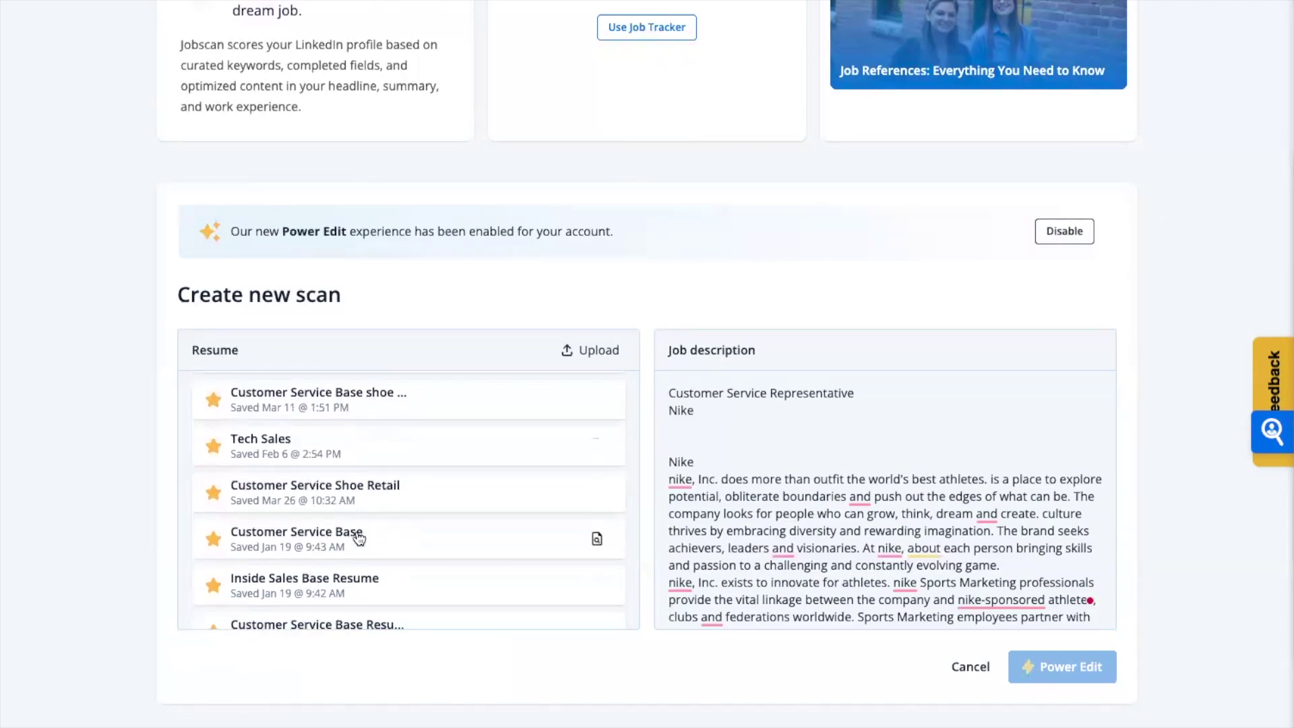
pyautogui.scroll(-2, 358, 536)
pyautogui.scroll(1, 304, 569)
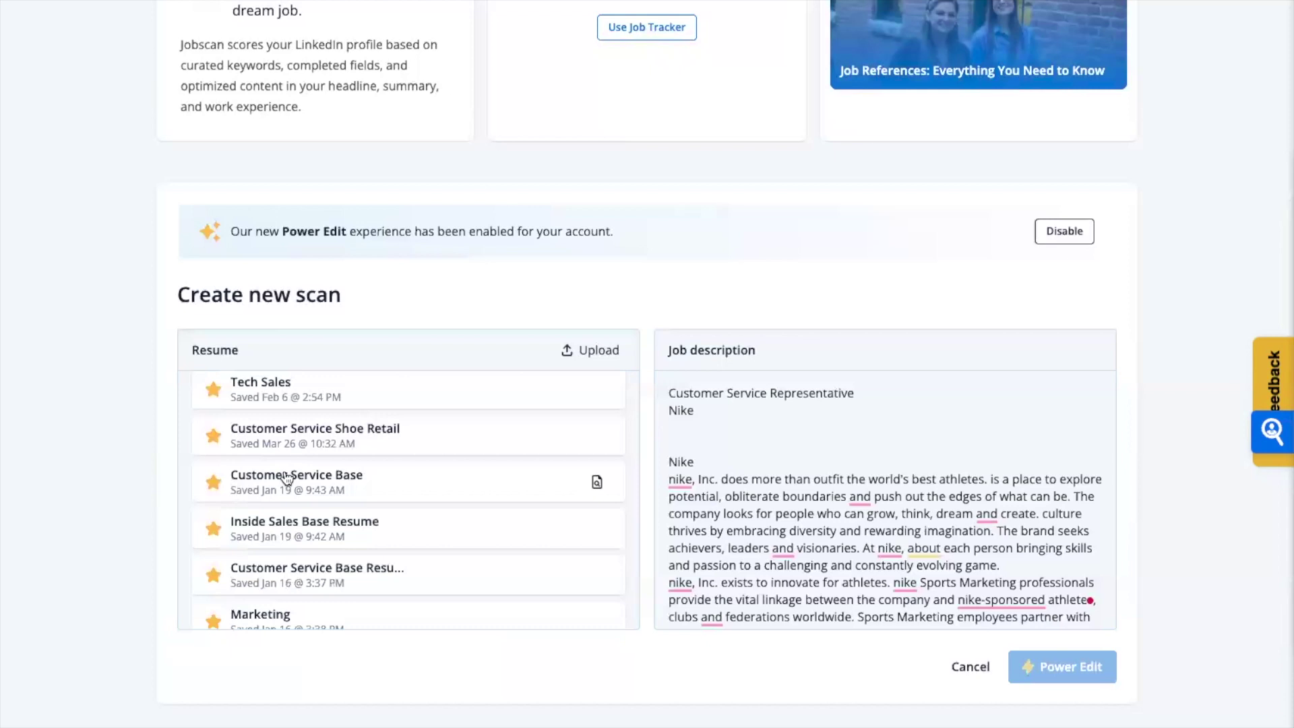
pyautogui.click(287, 478)
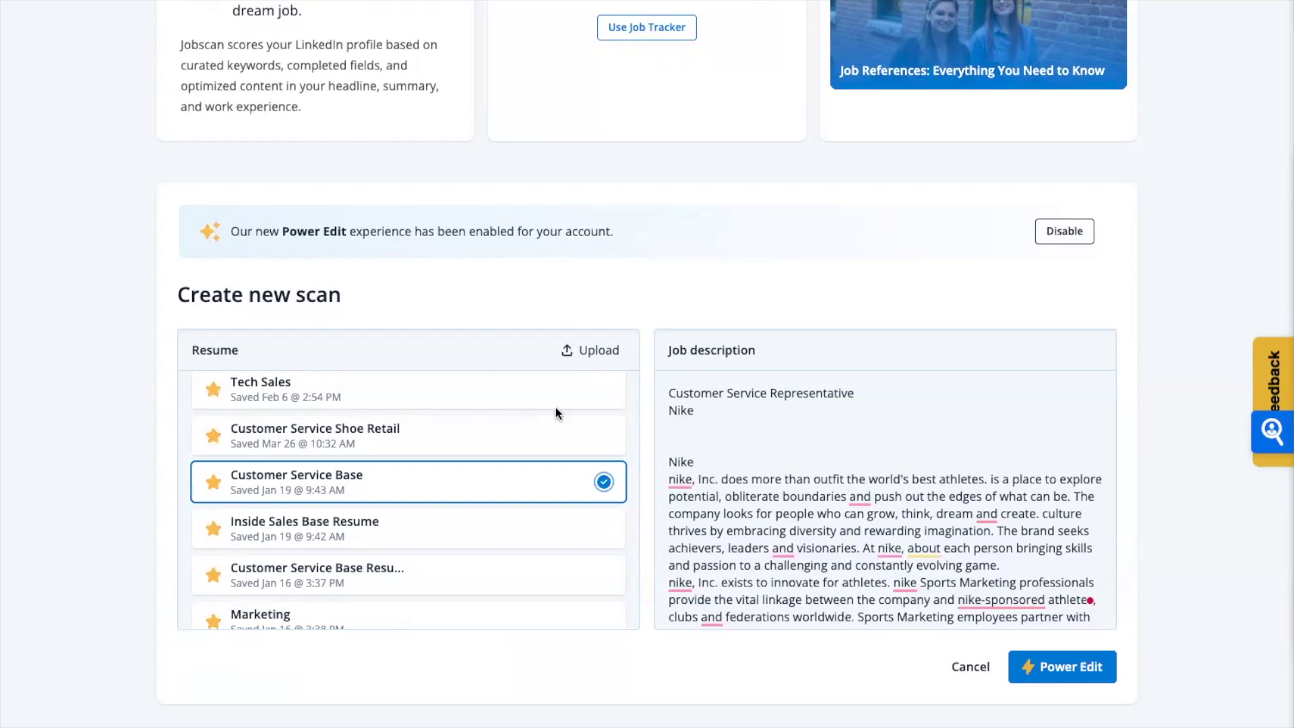
pyautogui.scroll(-1, 780, 412)
pyautogui.scroll(1, 780, 413)
pyautogui.click(1069, 678)
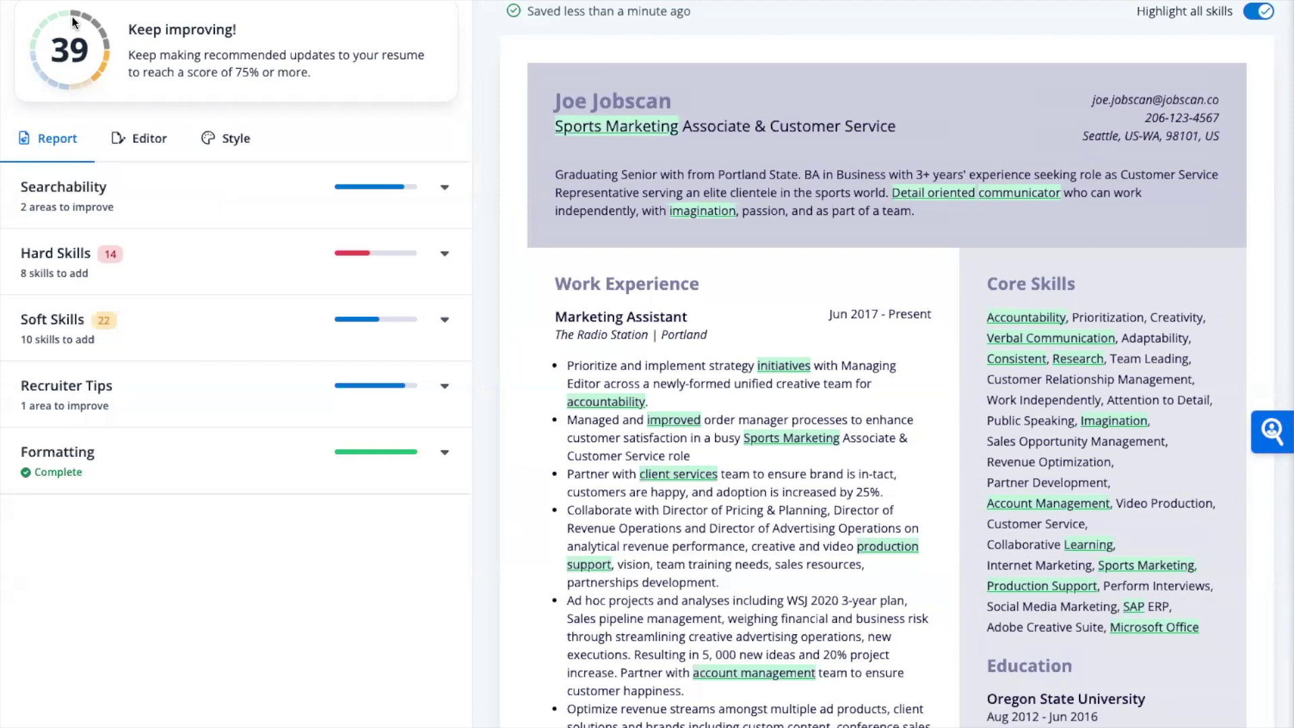
pyautogui.moveTo(270, 72); pyautogui.dragTo(209, 71)
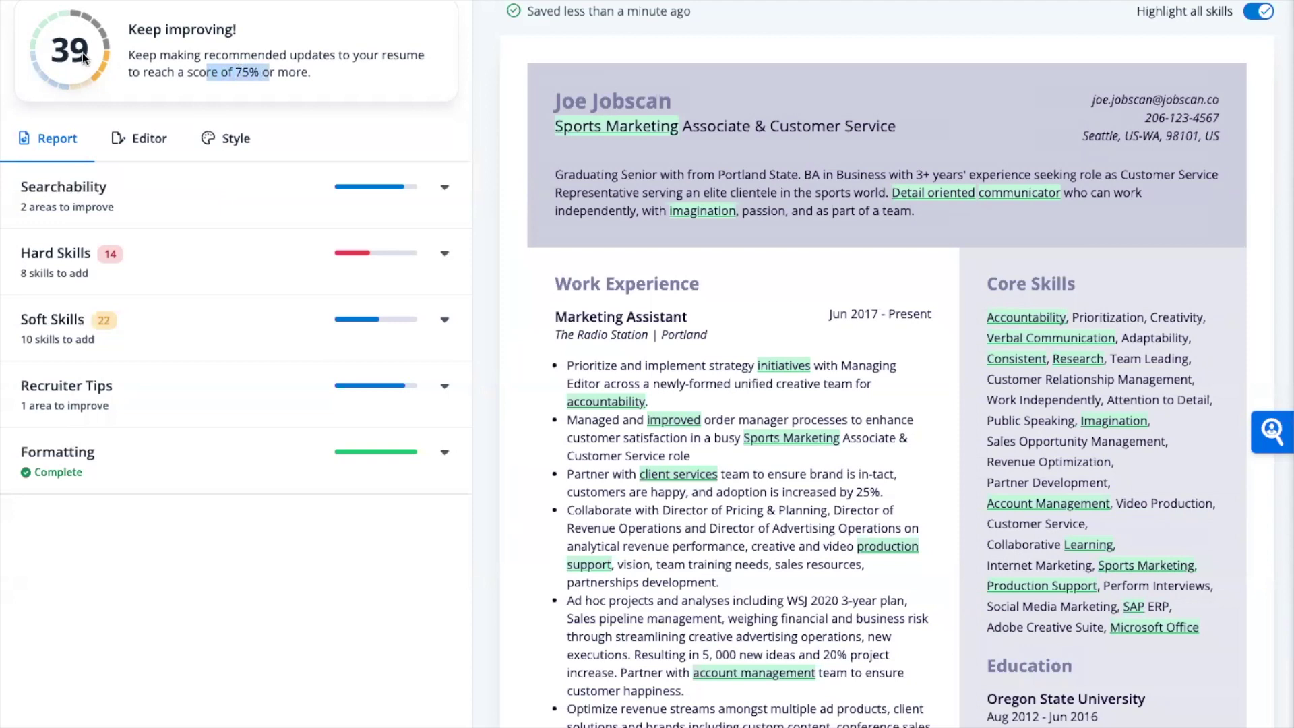
pyautogui.click(176, 65)
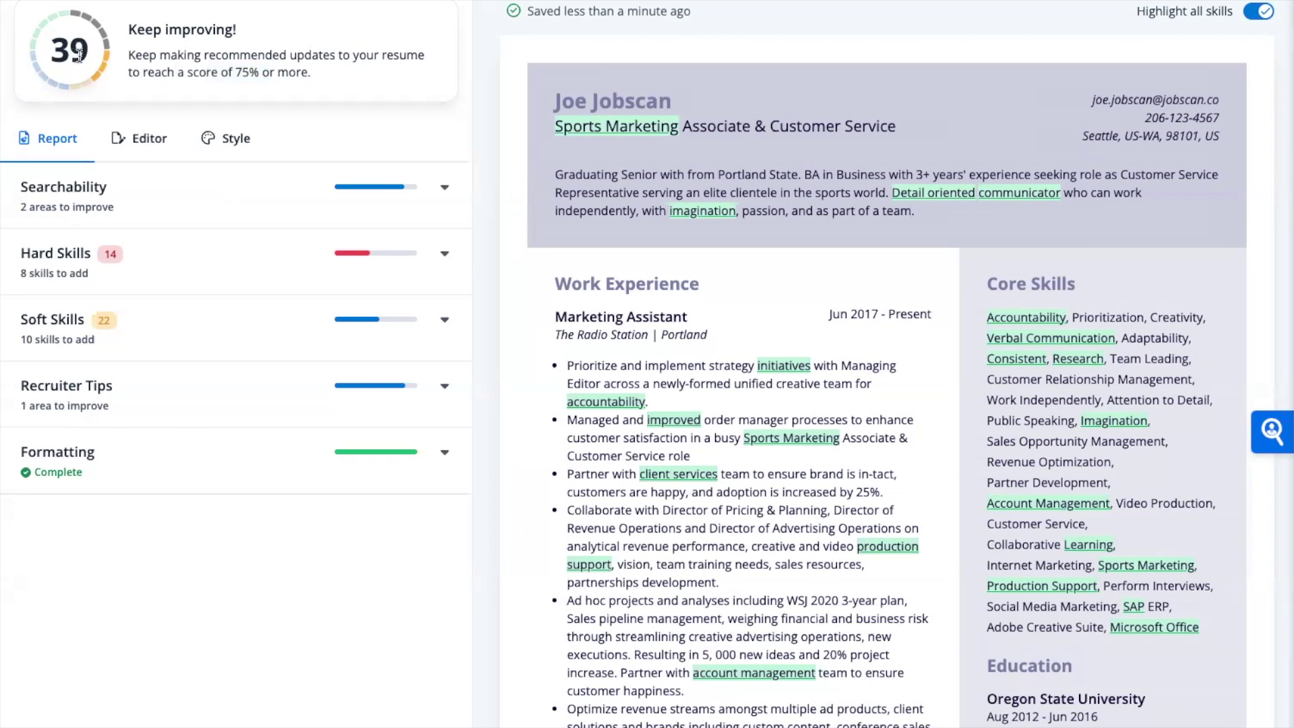
pyautogui.click(182, 192)
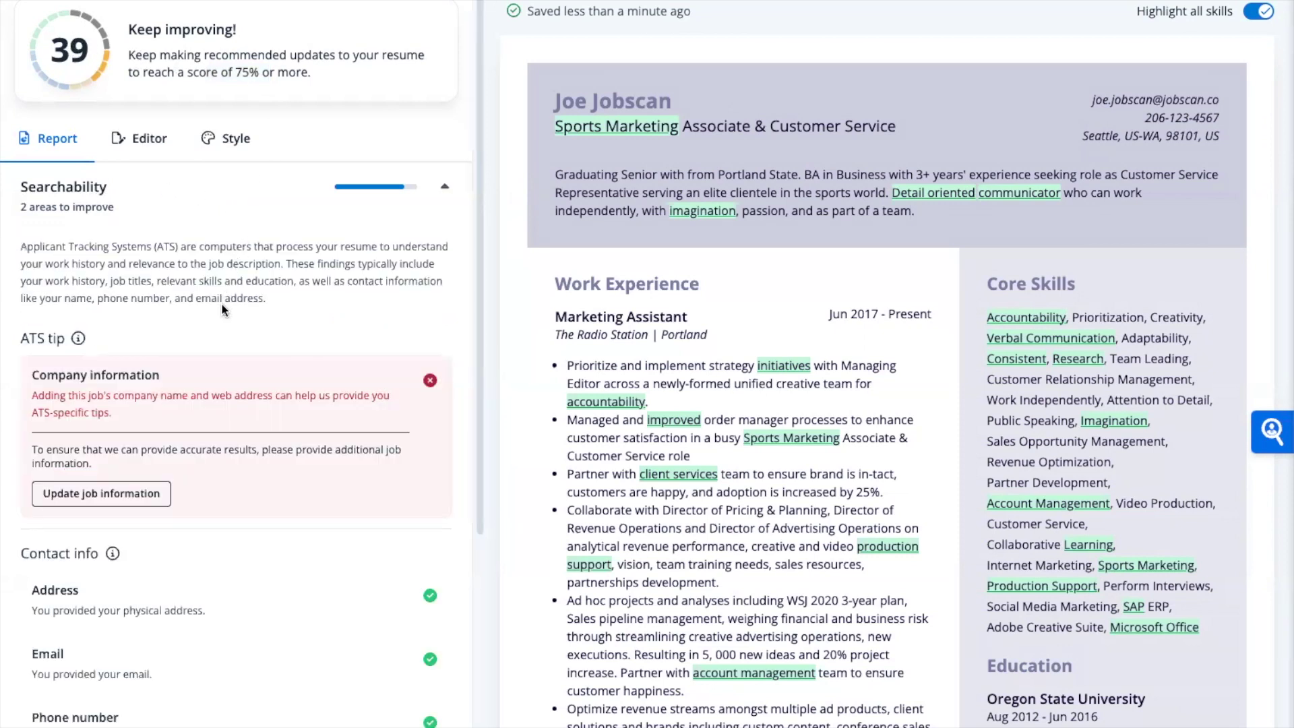
pyautogui.click(101, 492)
pyautogui.tripleClick(549, 179)
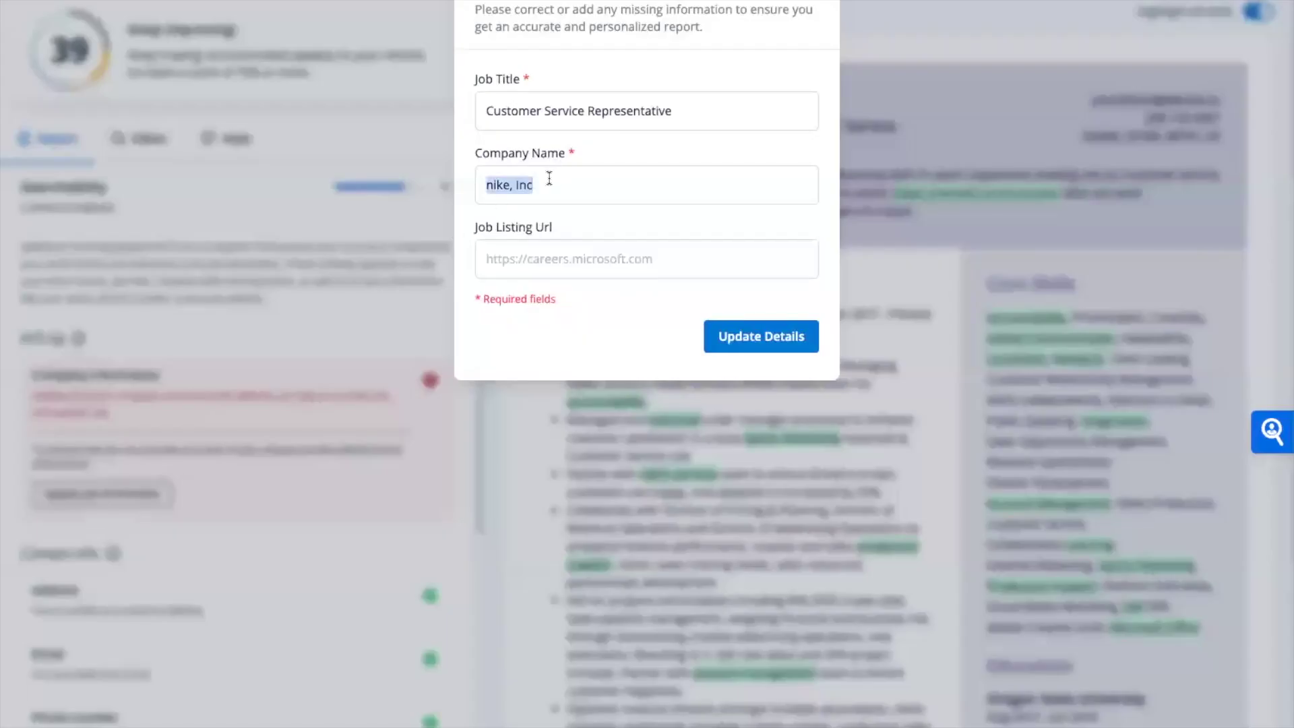
pyautogui.write('Nike')
pyautogui.click(538, 255)
pyautogui.click(621, 302)
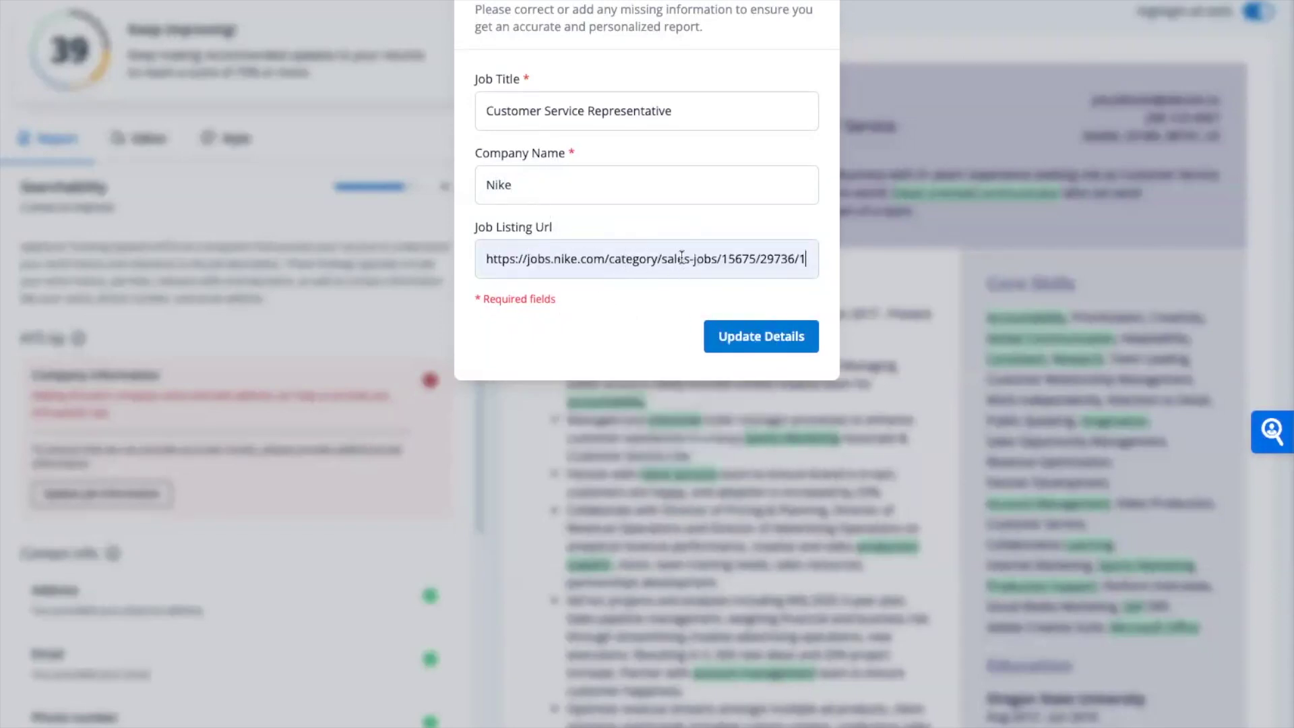
pyautogui.click(756, 334)
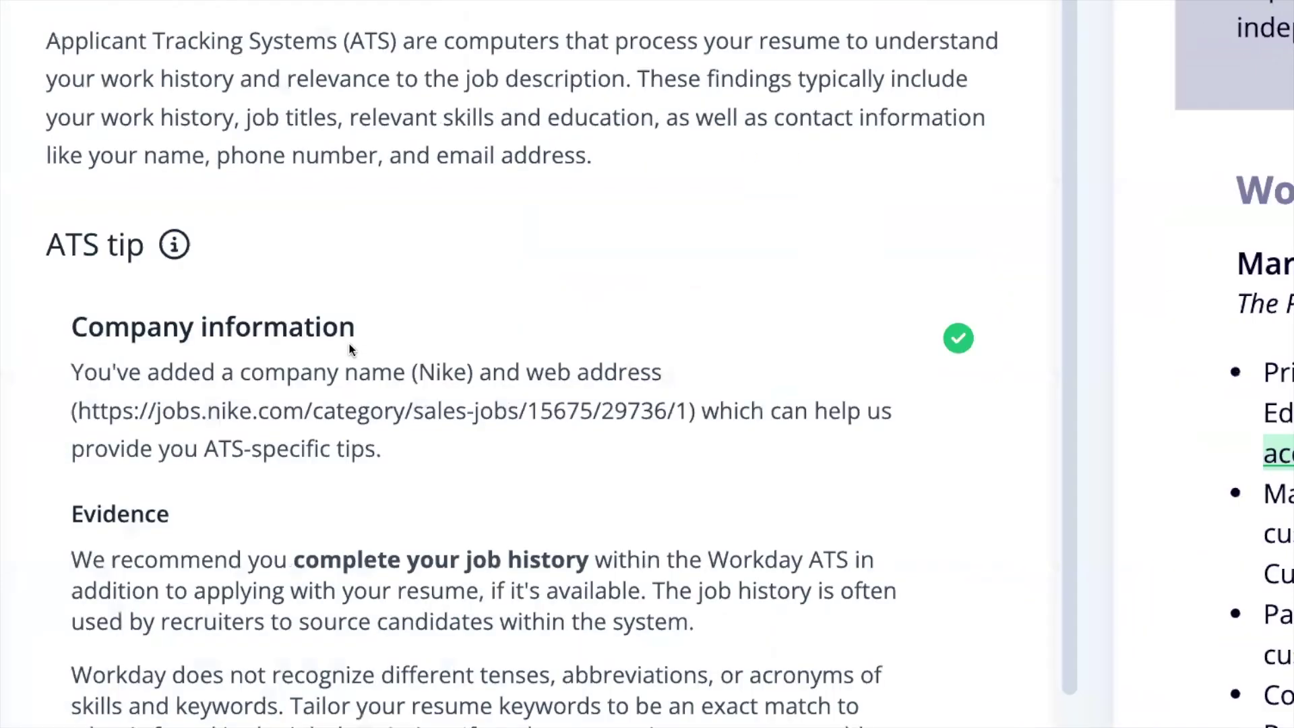
# Step: Read the company information evidence in the ATS tip of the Searchability section
pyautogui.scroll(-1, 419, 326)
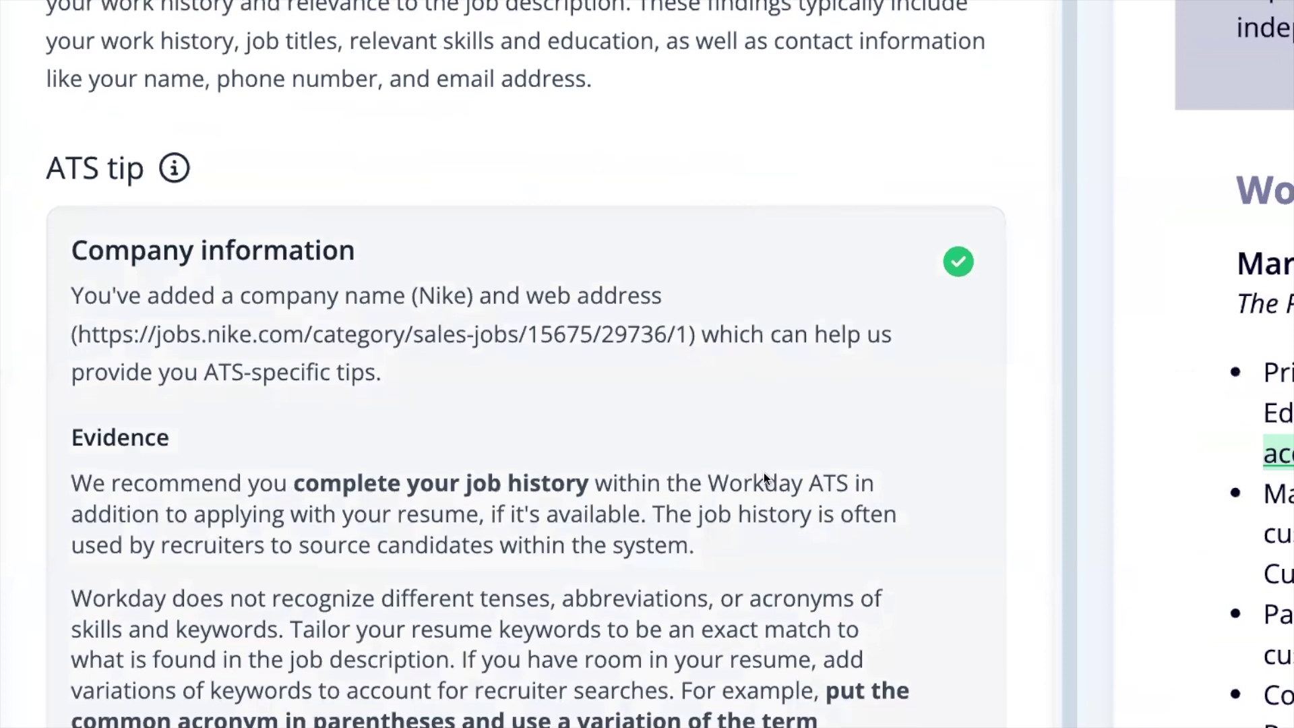
pyautogui.scroll(-1, 582, 427)
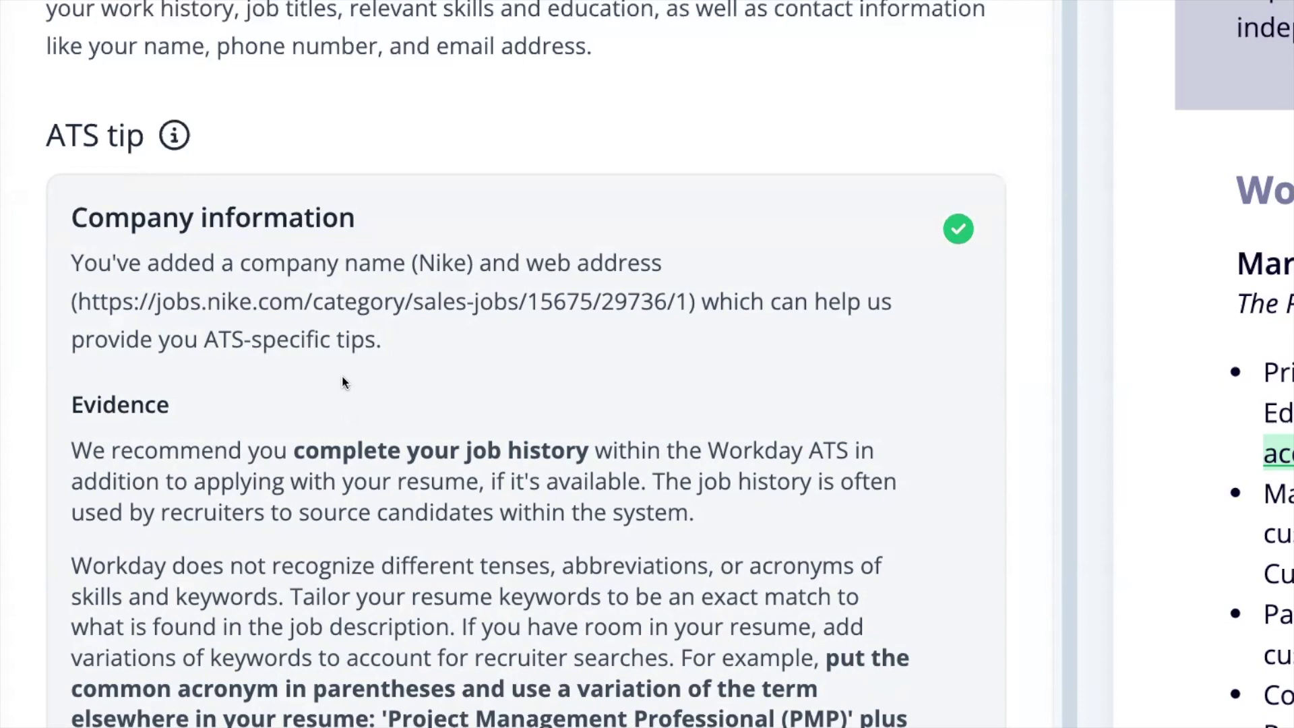
pyautogui.scroll(-1, 343, 383)
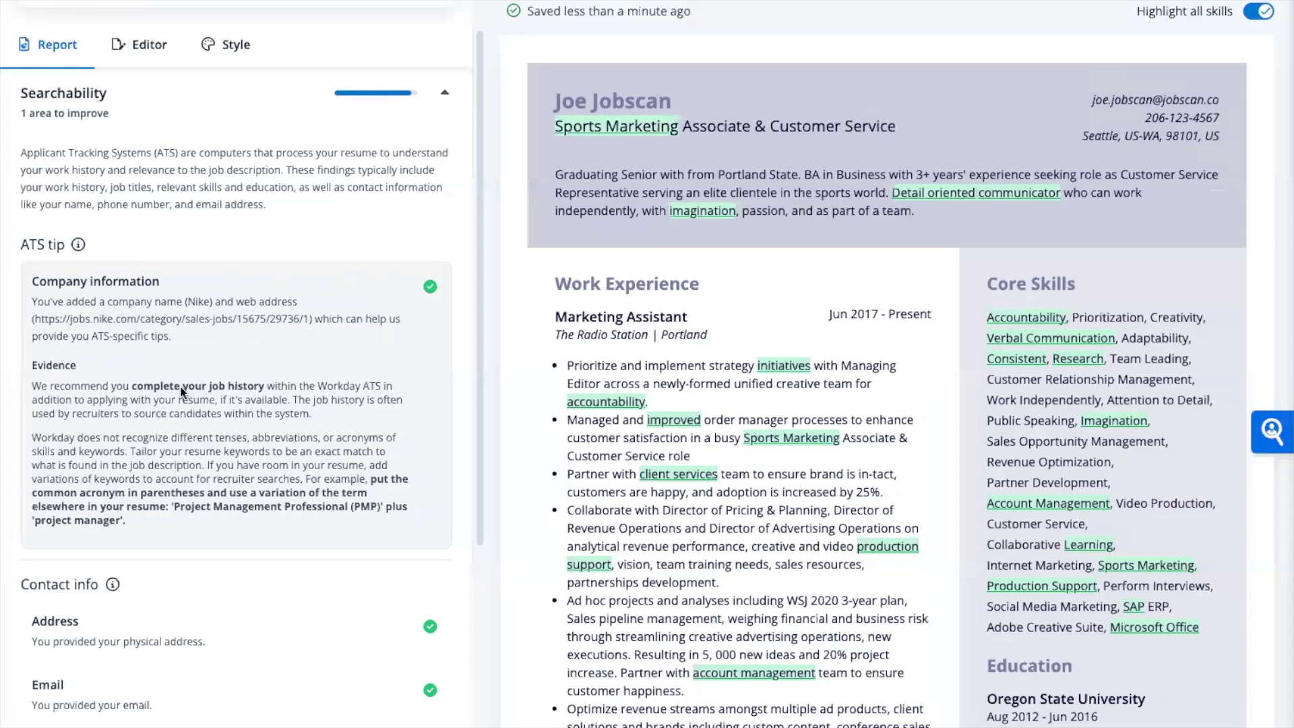
# Step: Toggle the highlighting of all skills off and back on, and view the details of the Sports Marketing skill in the resume headline
pyautogui.click(1258, 12)
pyautogui.click(1266, 12)
pyautogui.click(577, 134)
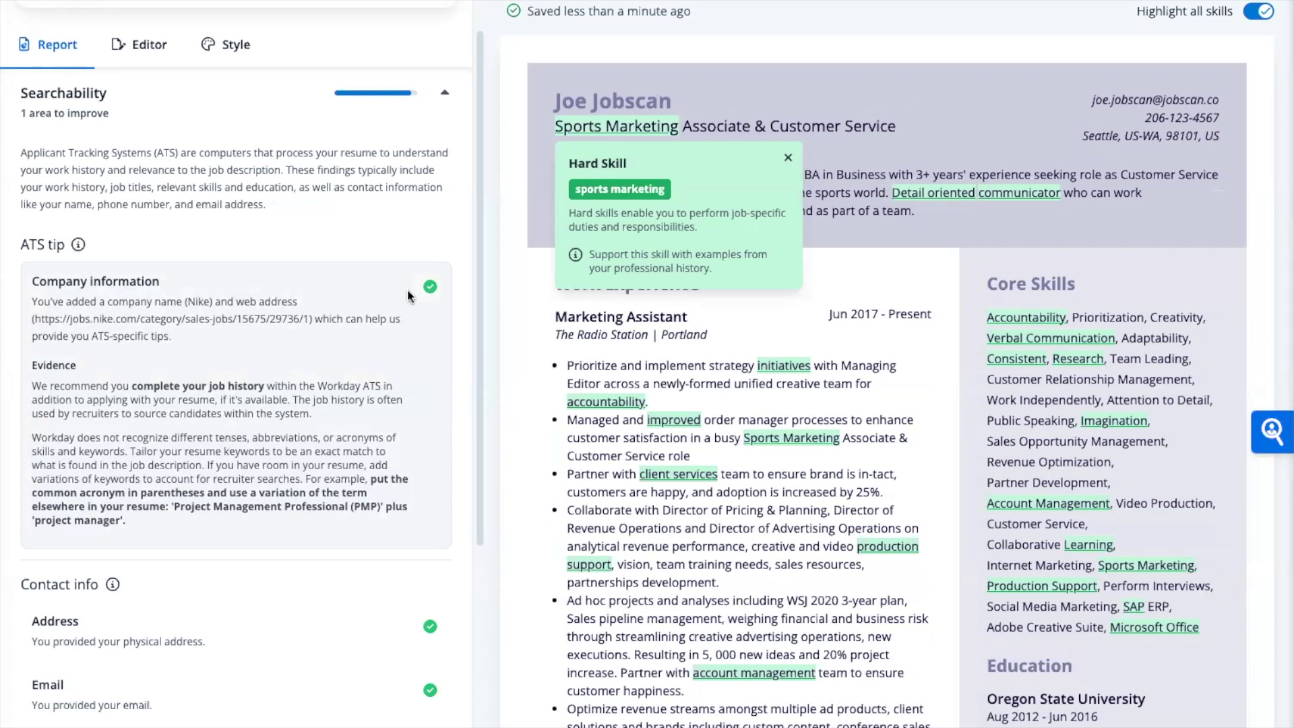
pyautogui.click(790, 160)
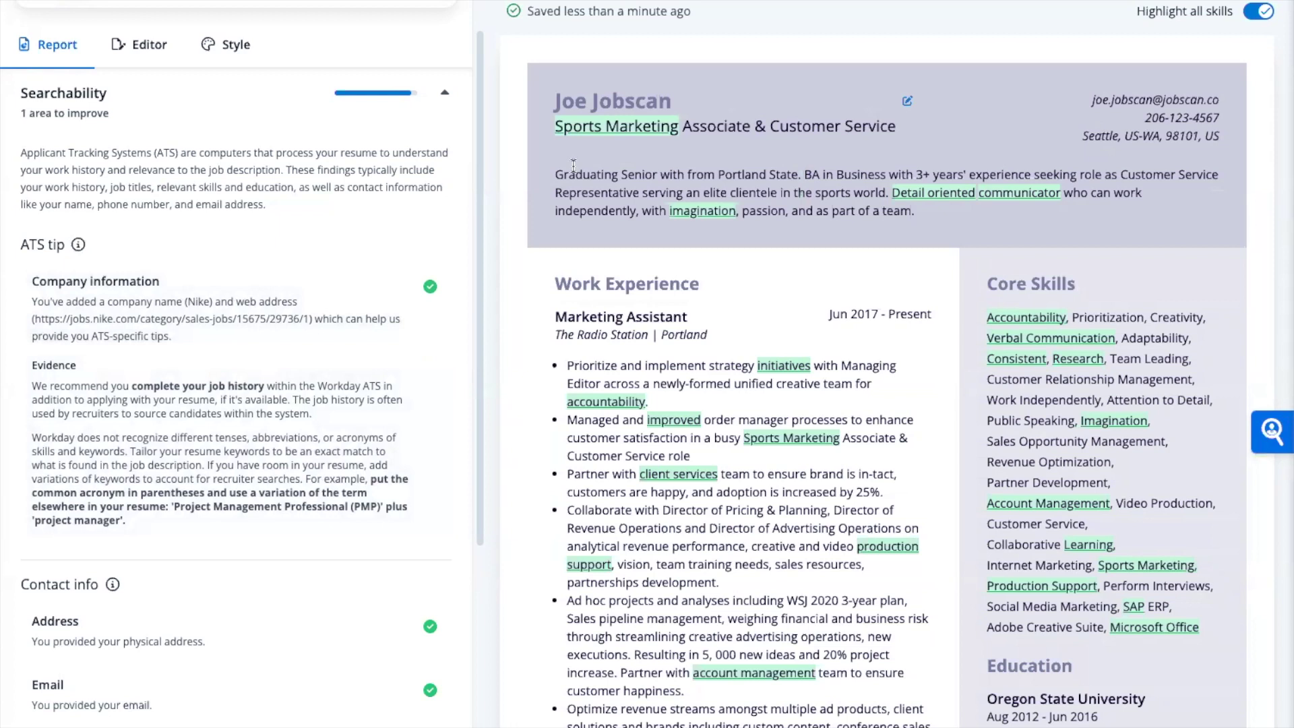
# Step: Review the Searchability checks for contact info, date formatting, section headings and job title match, and collapse the section
pyautogui.scroll(1, 65, 8)
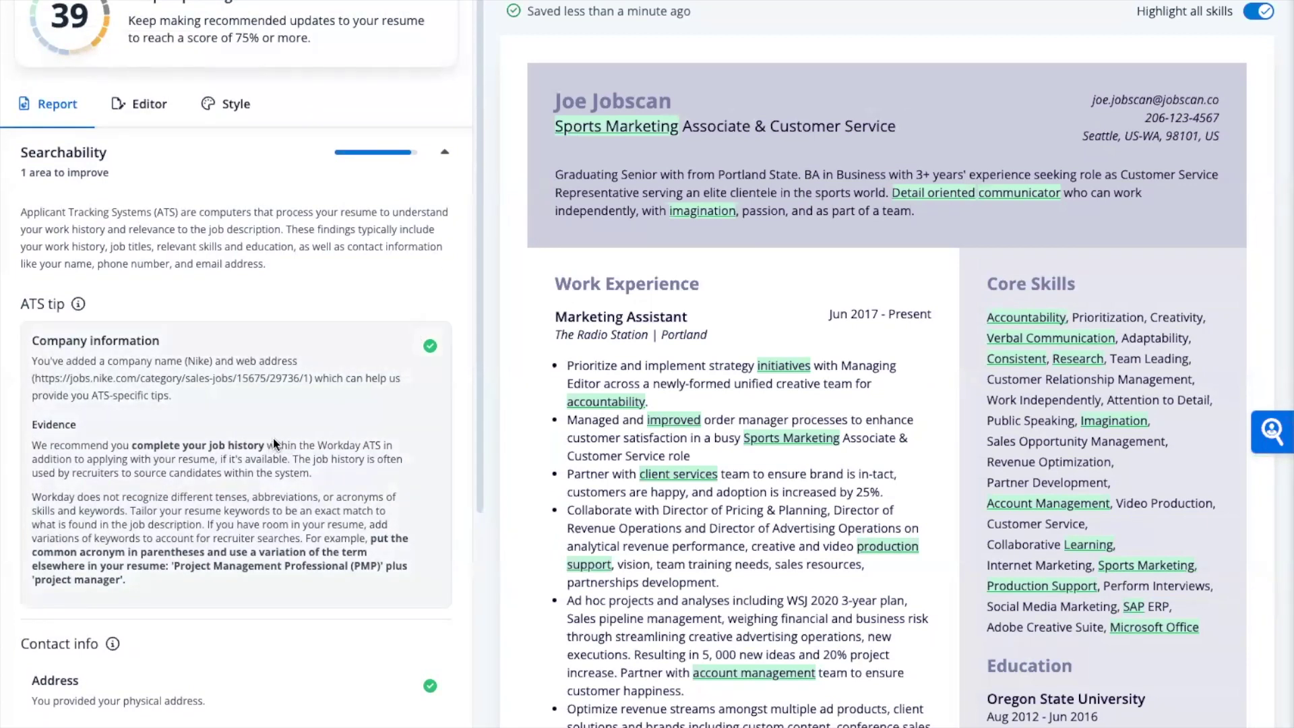
pyautogui.scroll(1, 273, 438)
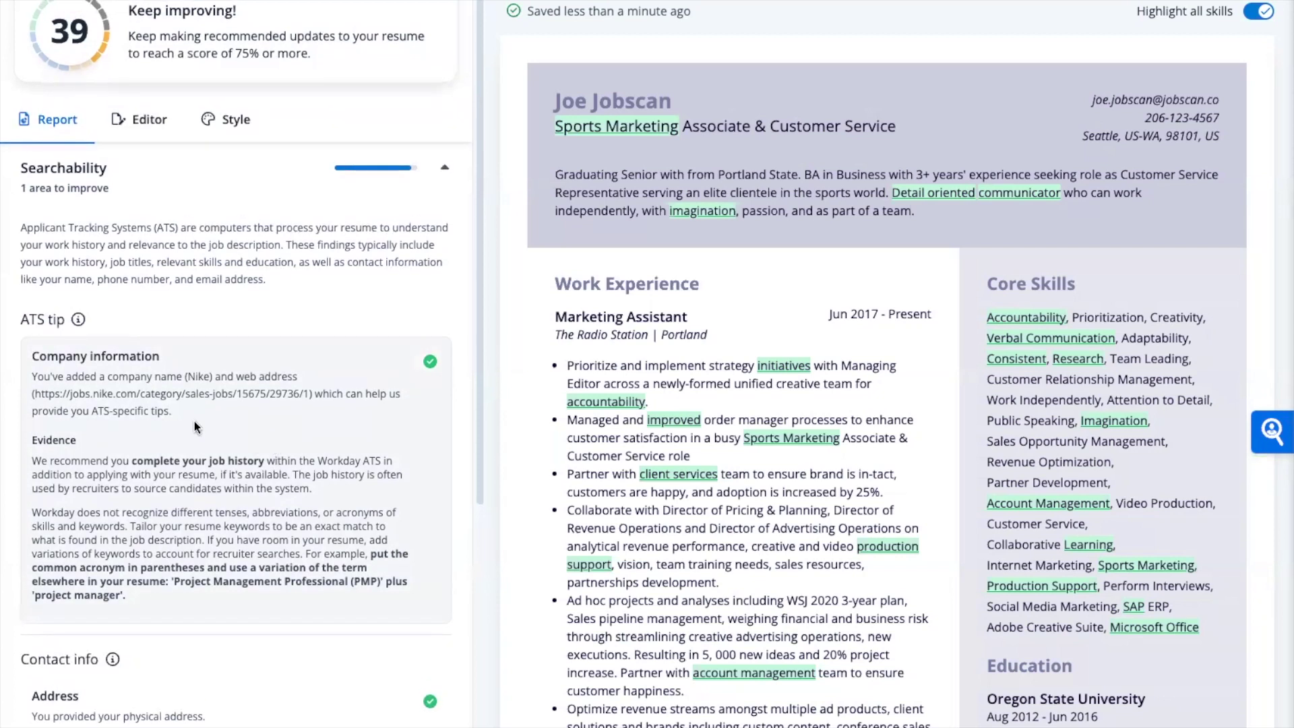
pyautogui.scroll(-6, 185, 397)
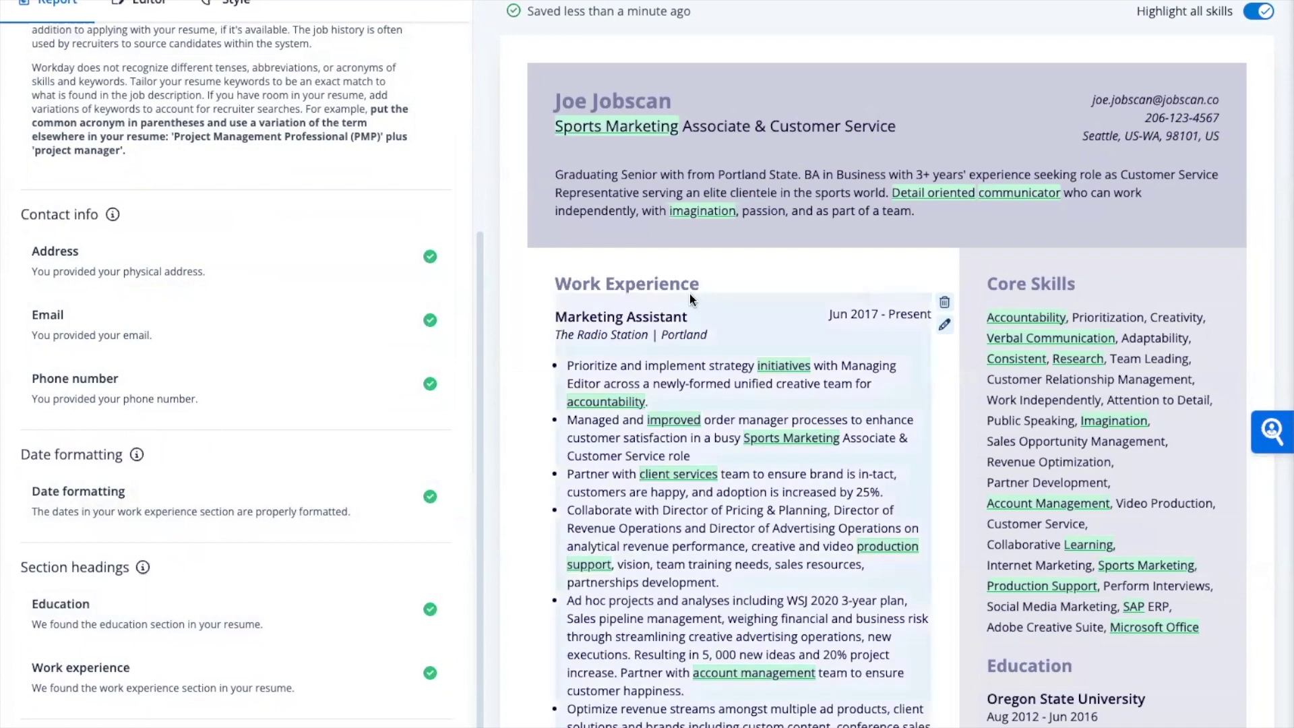
pyautogui.click(827, 307)
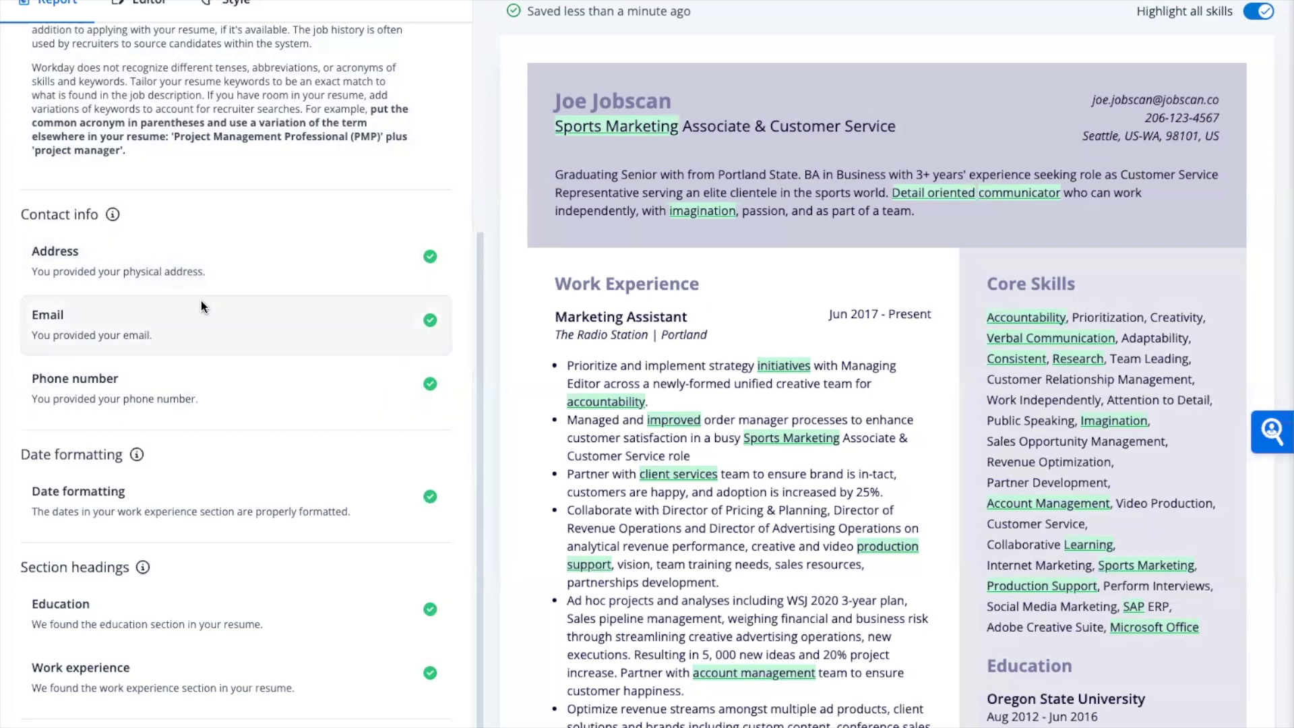
pyautogui.scroll(-1, 201, 304)
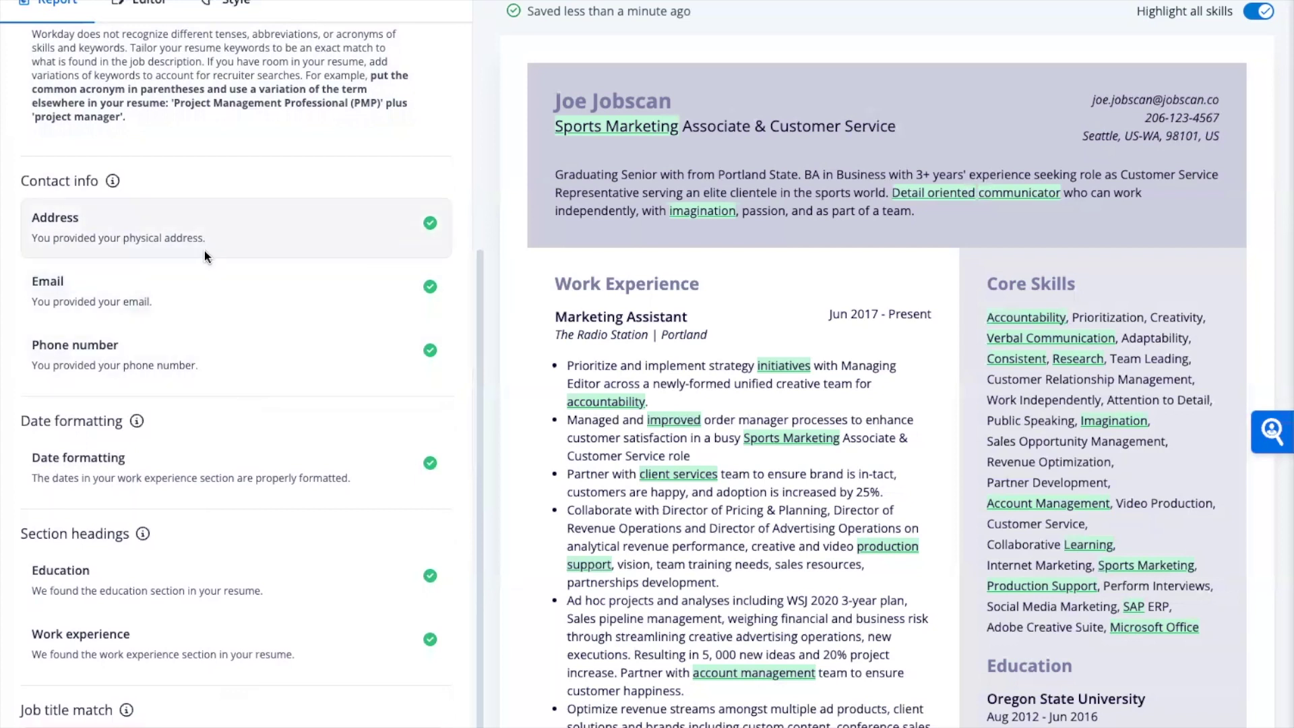
pyautogui.scroll(-1, 208, 283)
pyautogui.scroll(-3, 209, 294)
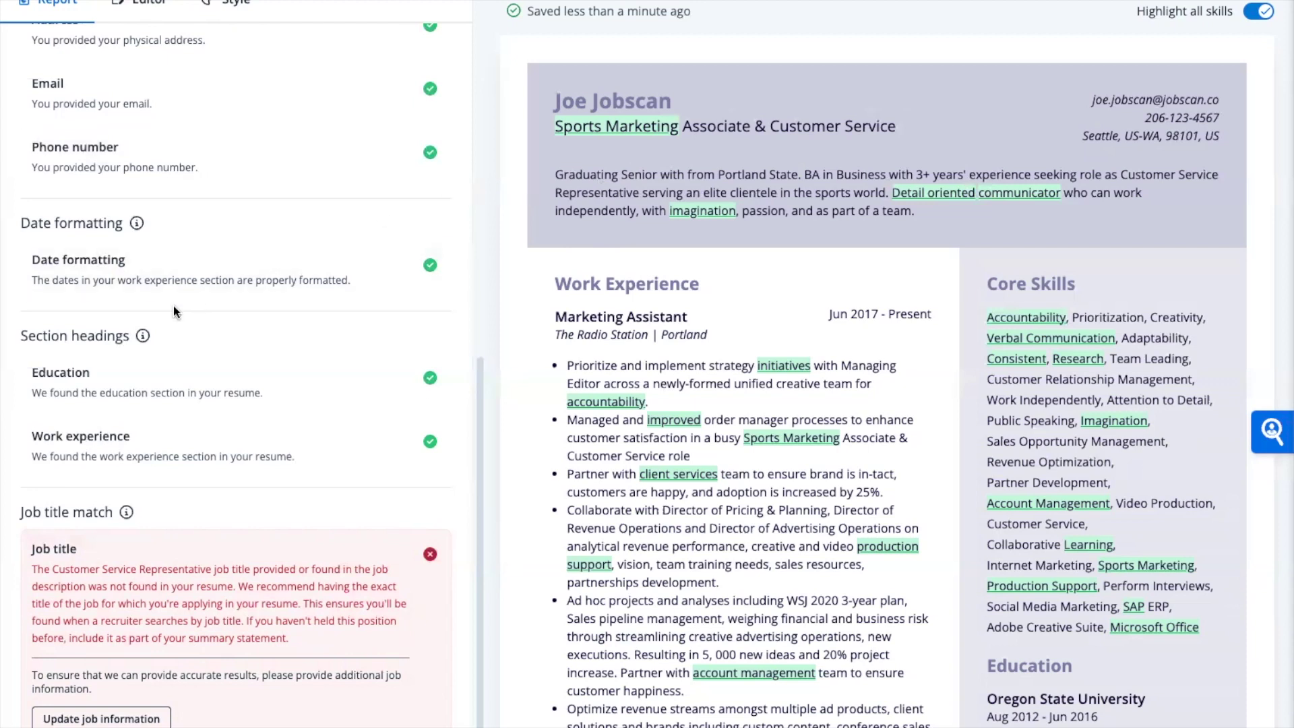
pyautogui.scroll(5, 173, 305)
pyautogui.scroll(3, 173, 306)
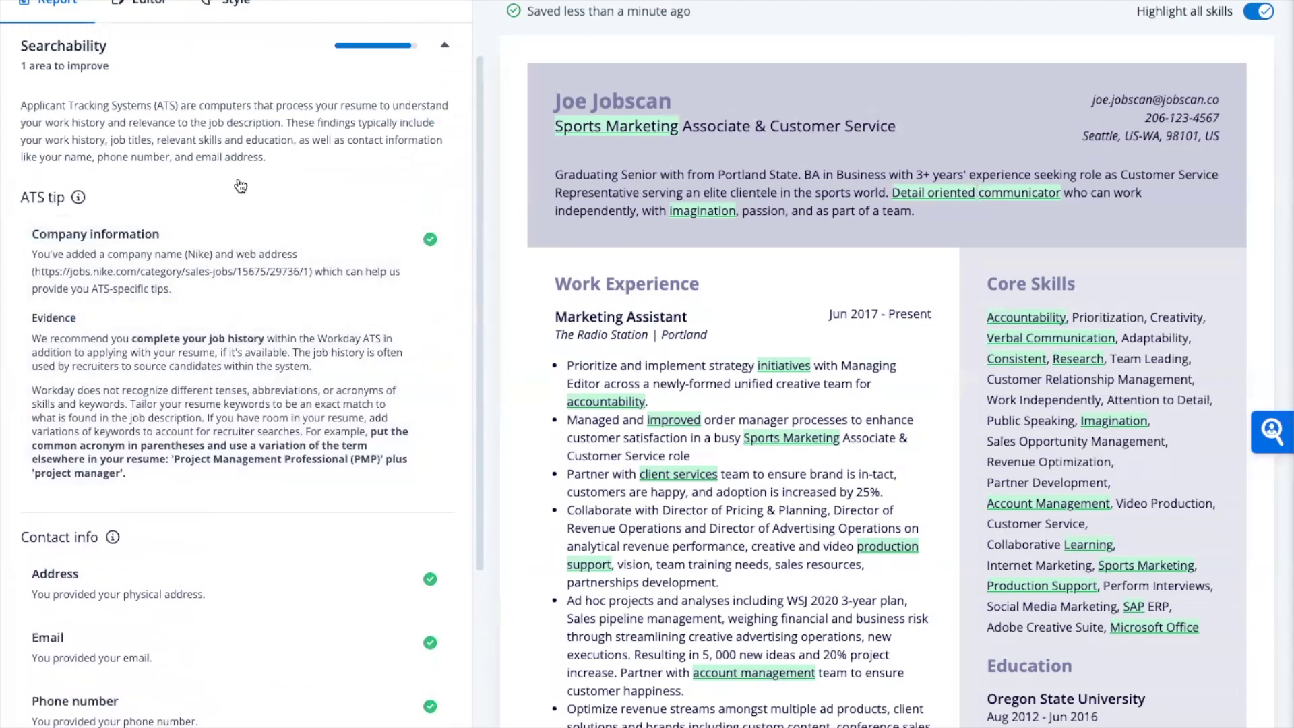
pyautogui.click(151, 59)
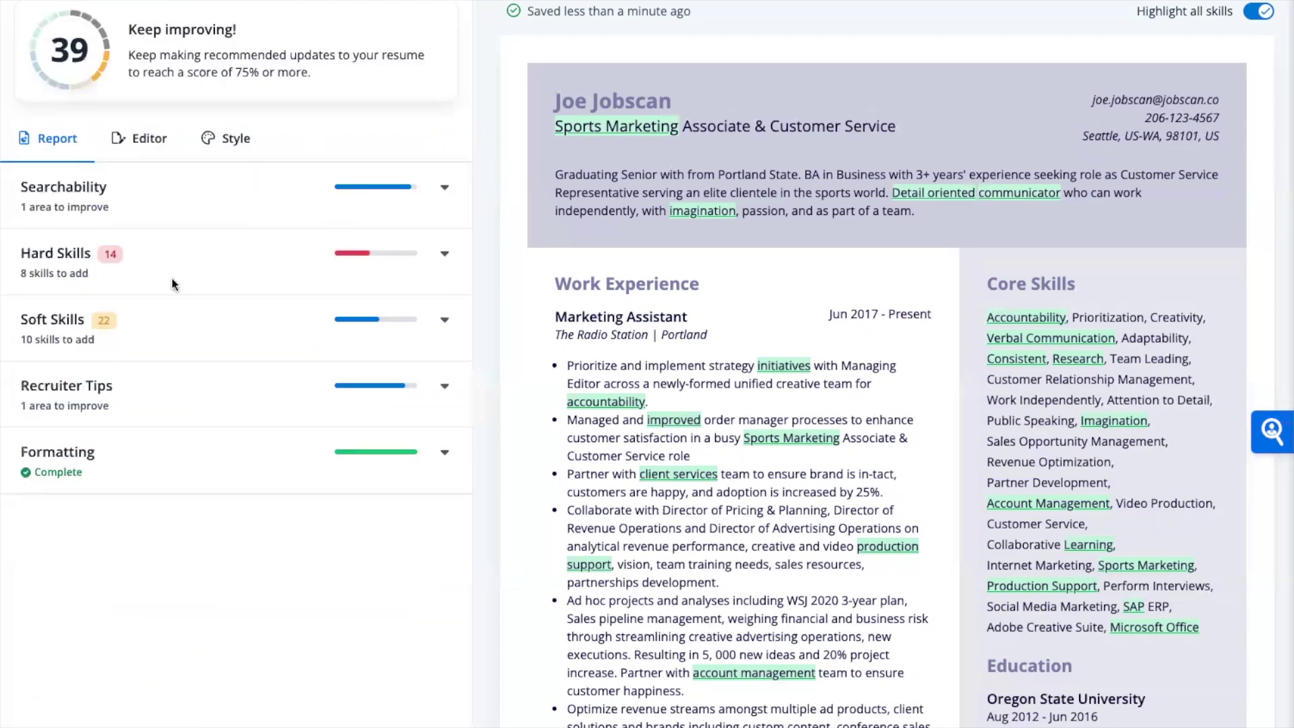
# Step: Expand the Hard Skills section and add the missing Order Management skill to the resume's Core Skills
pyautogui.click(222, 264)
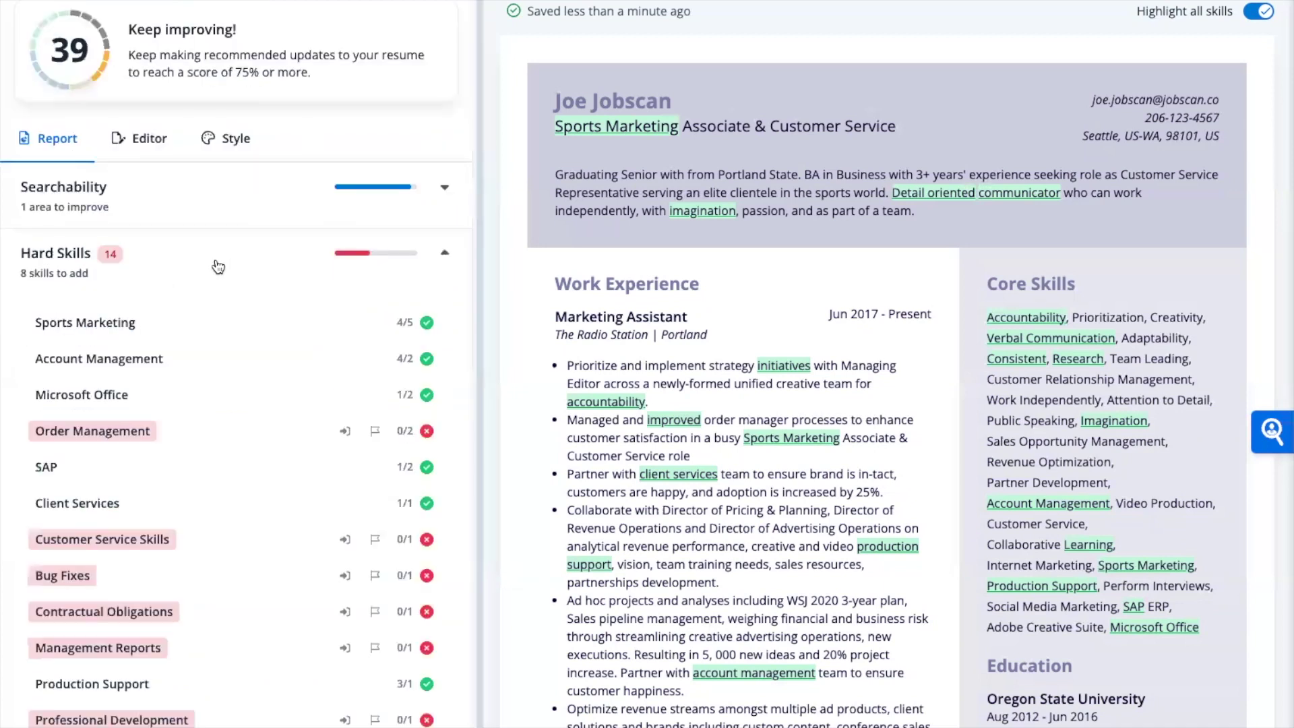
pyautogui.scroll(-2, 220, 262)
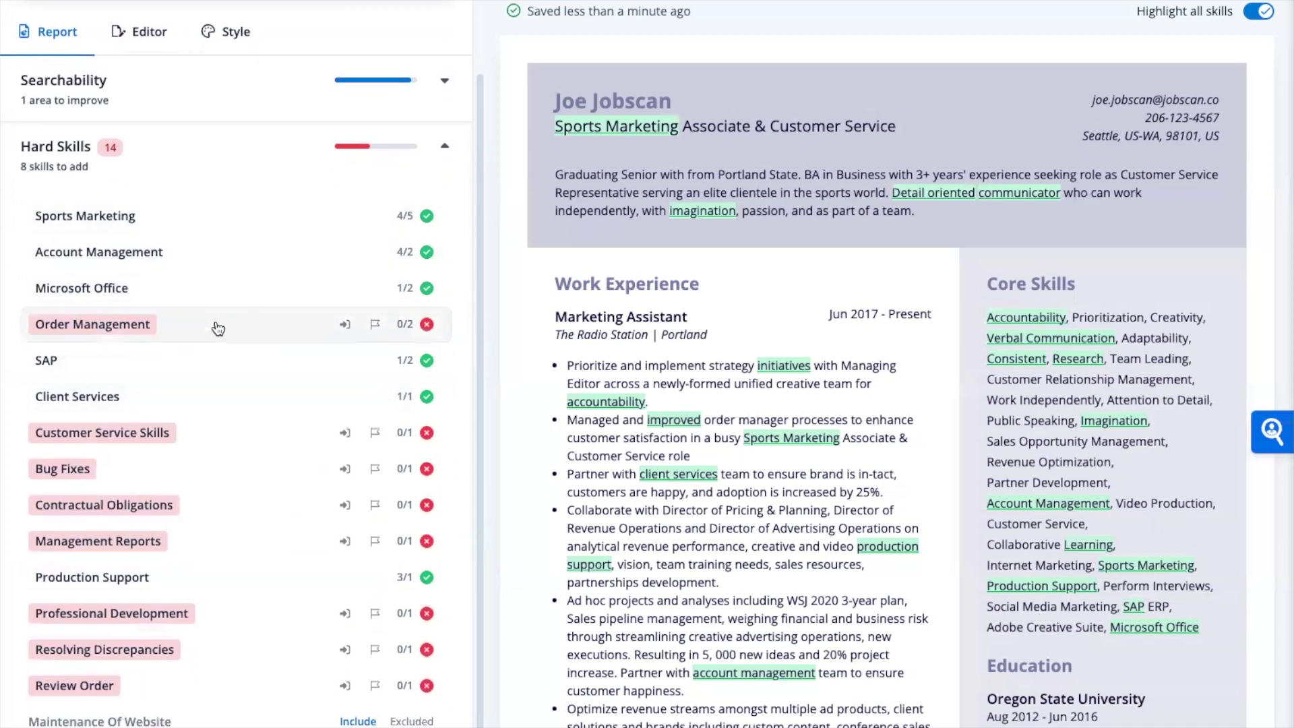
pyautogui.scroll(2, 269, 327)
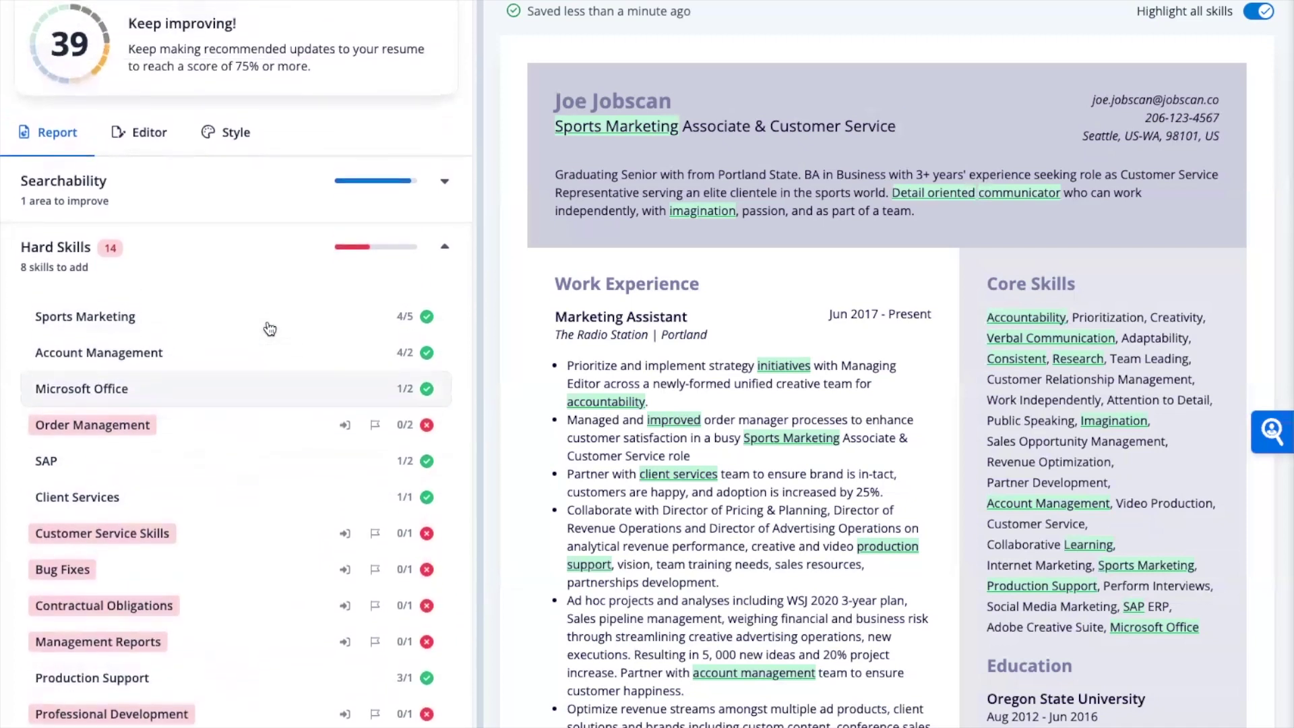
pyautogui.click(345, 431)
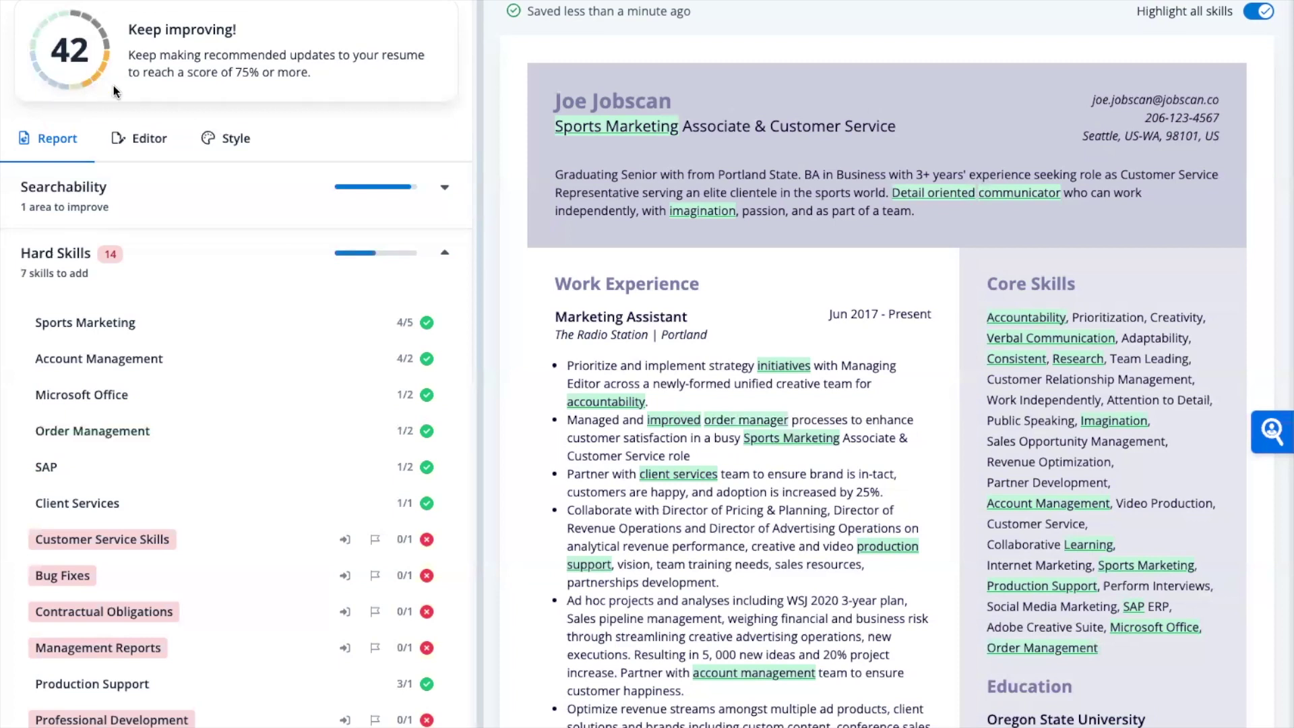
# Step: Insert the suggested phrase "Utilized strong customer service skills to build lasting relationships…" as a new Marketing Assistant bullet after the order manager bullet
pyautogui.scroll(-1, 241, 349)
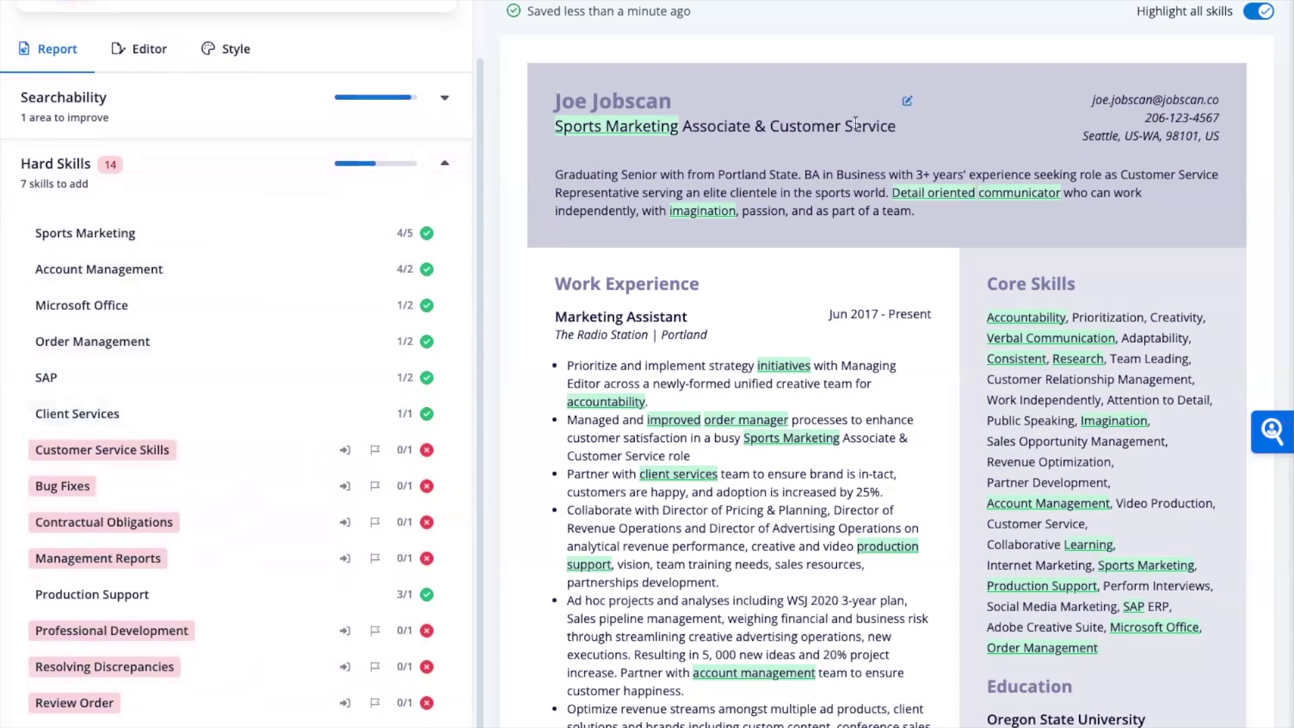
pyautogui.click(221, 458)
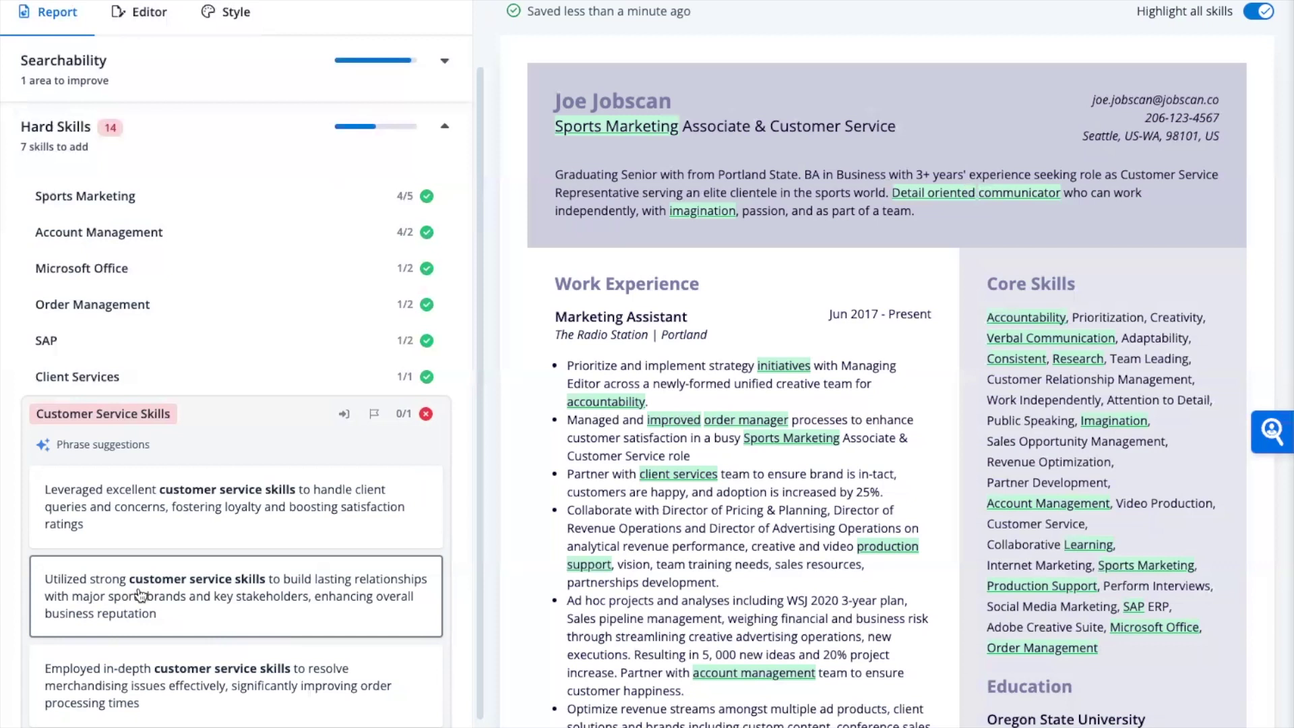
pyautogui.click(225, 592)
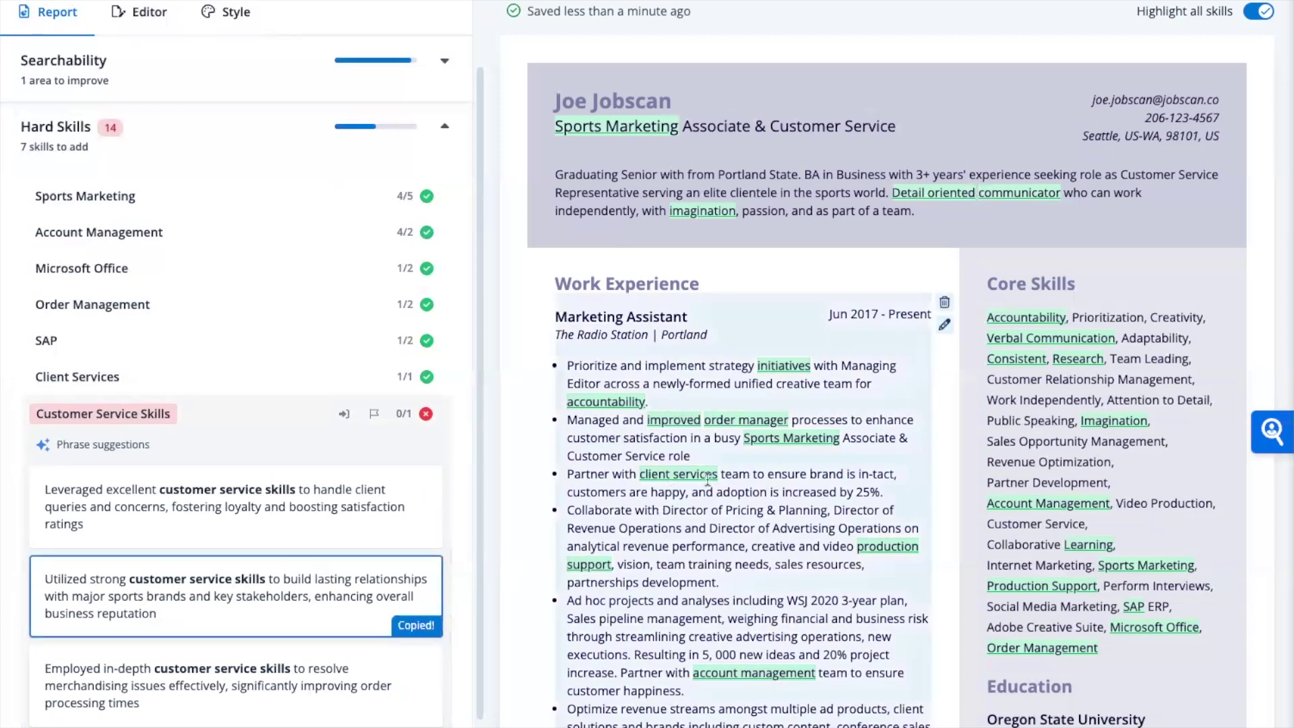
pyautogui.click(720, 454)
pyautogui.press('Return')
pyautogui.hotkey('ctrl', 'v')
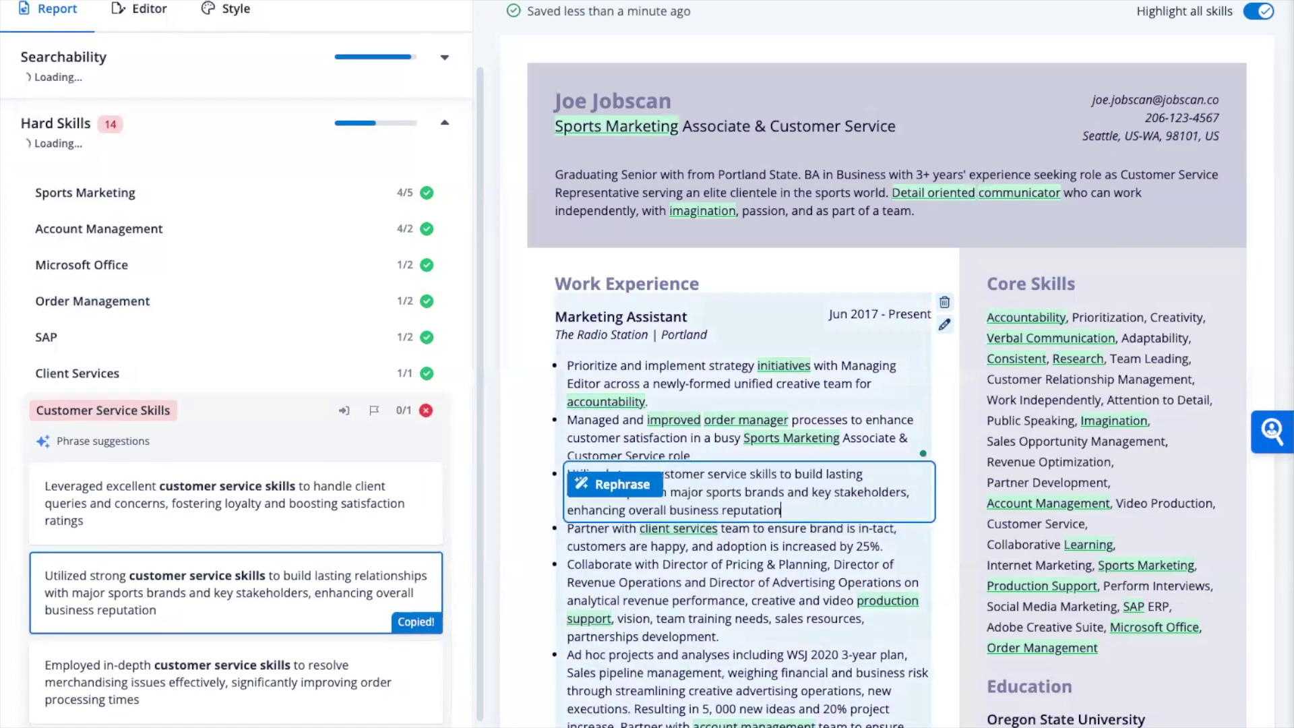
pyautogui.click(521, 273)
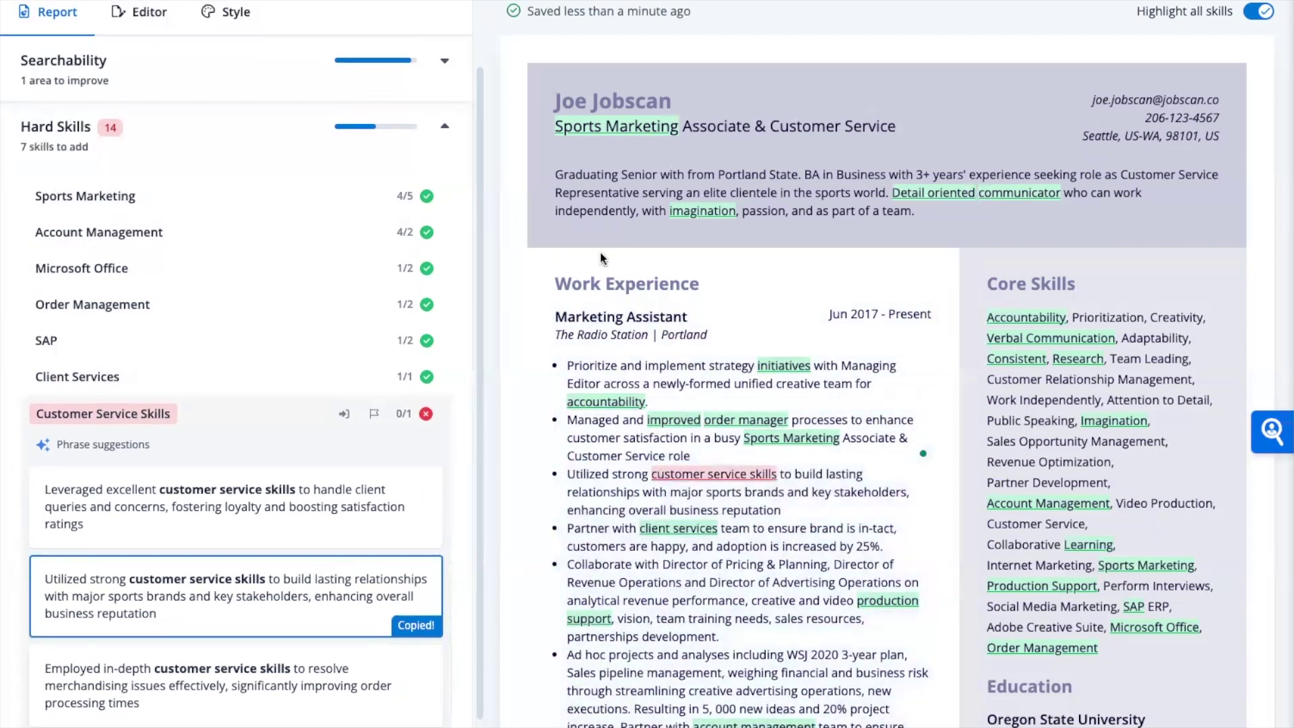
pyautogui.scroll(2, 379, 198)
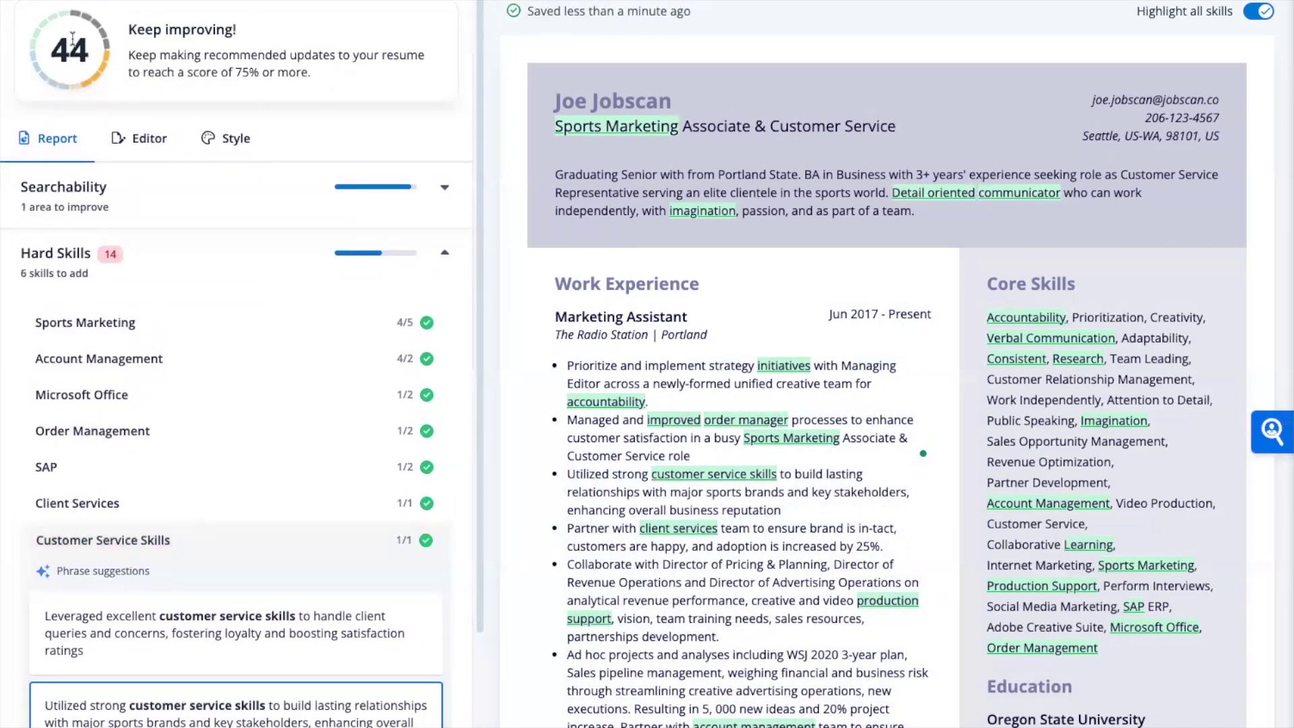
# Step: Add the missing hard skills Contractual Obligations, Management Reports, Professional Development and Resolving Discrepancies to the resume's Core Skills, and collapse the Hard Skills section
pyautogui.click(239, 542)
pyautogui.scroll(-1, 216, 427)
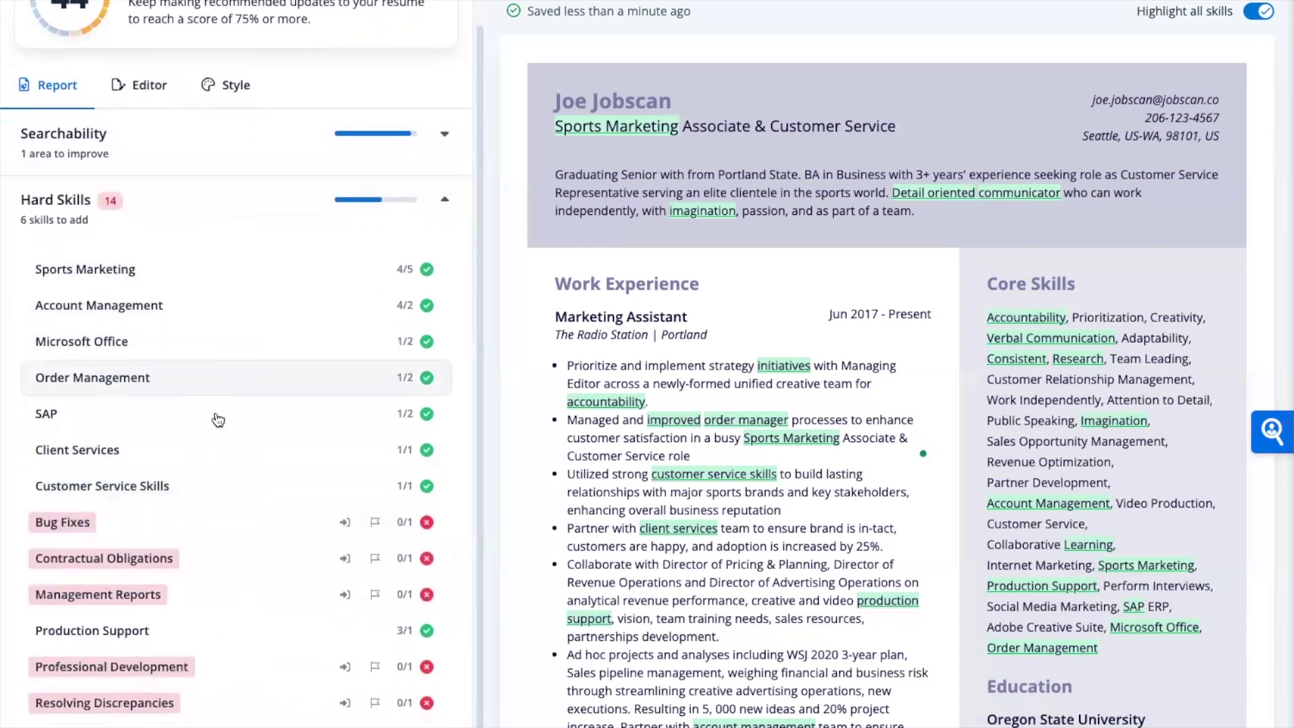
pyautogui.scroll(-1, 217, 419)
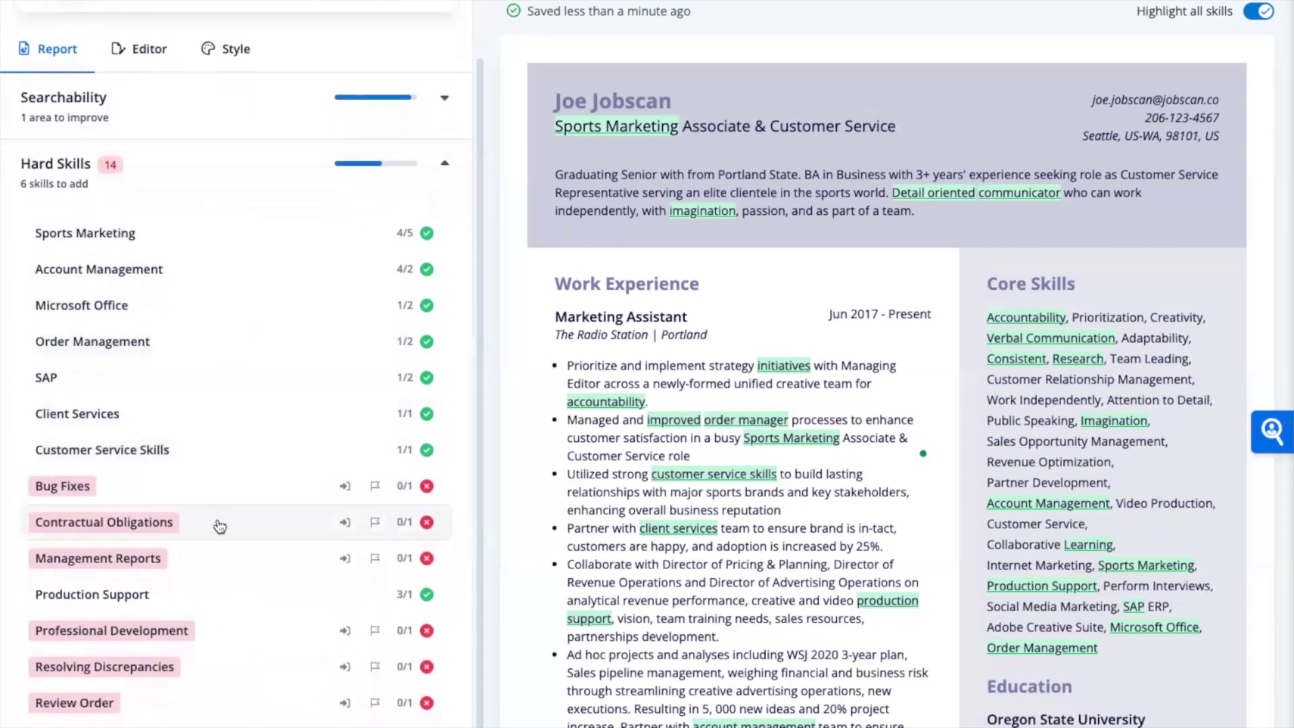
pyautogui.click(346, 524)
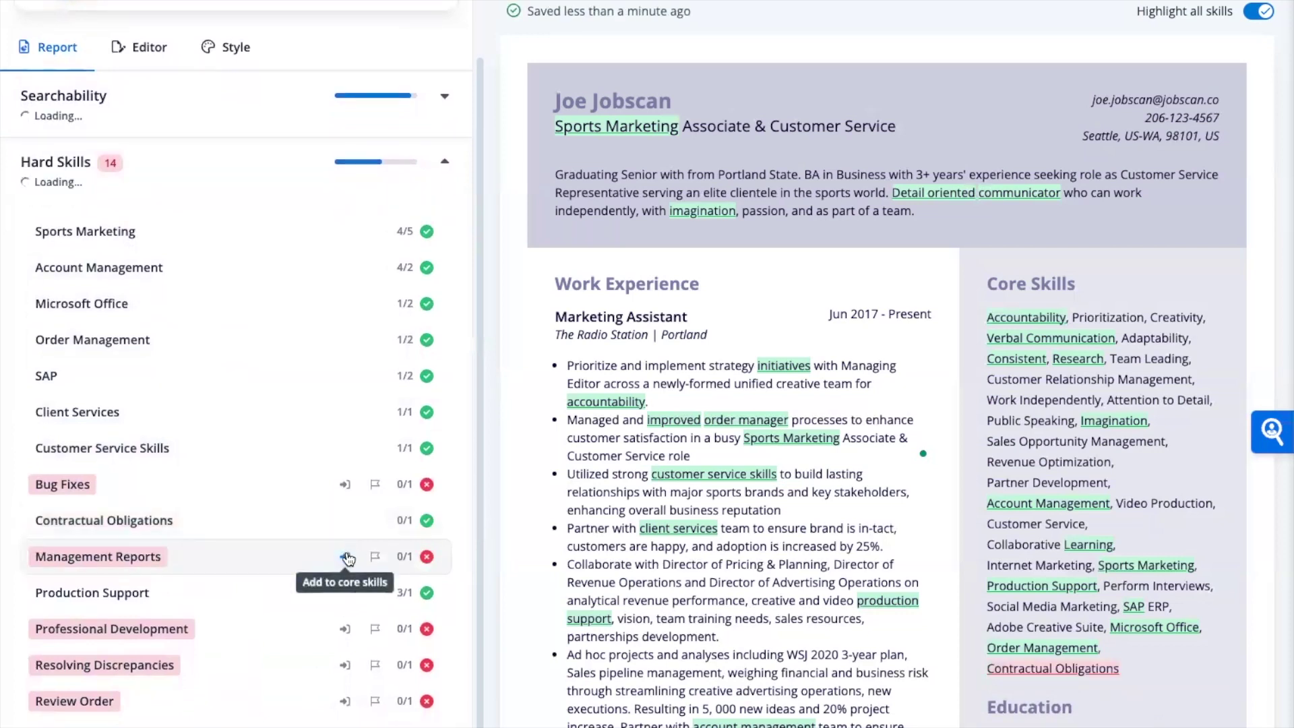
pyautogui.click(347, 559)
pyautogui.scroll(1, 347, 558)
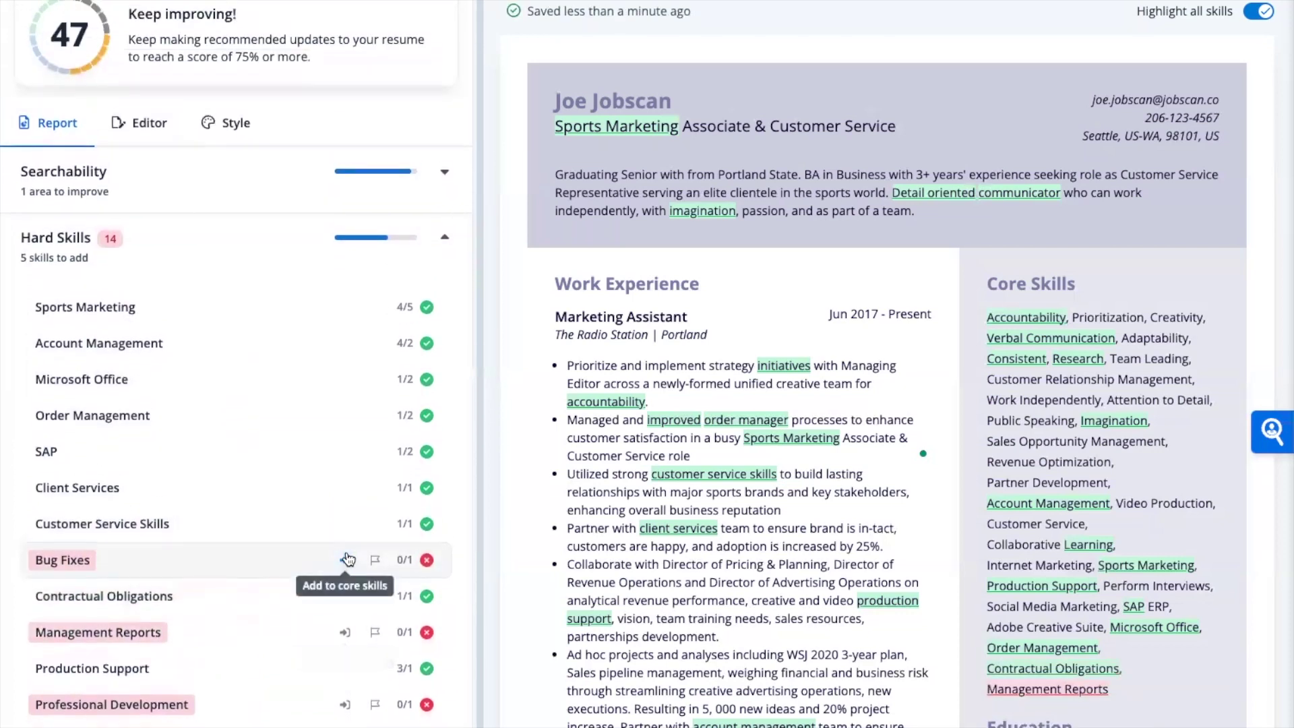
pyautogui.click(345, 706)
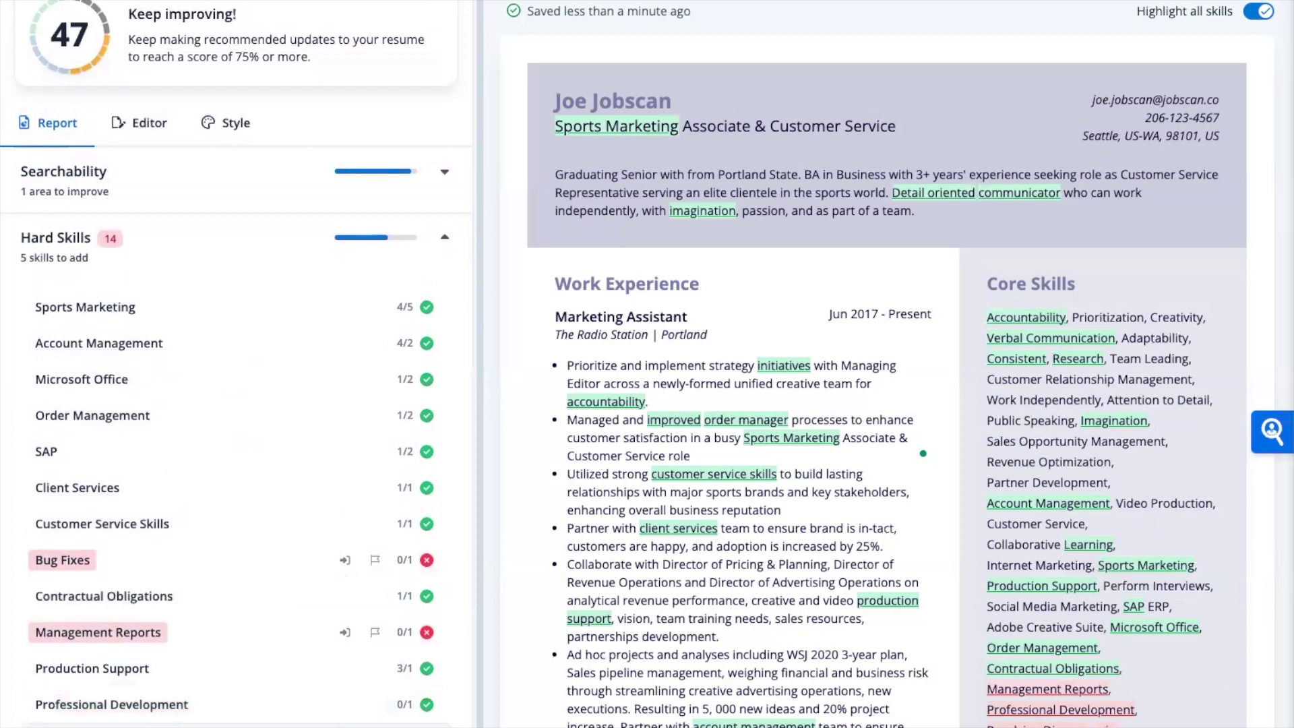
pyautogui.scroll(1, 345, 634)
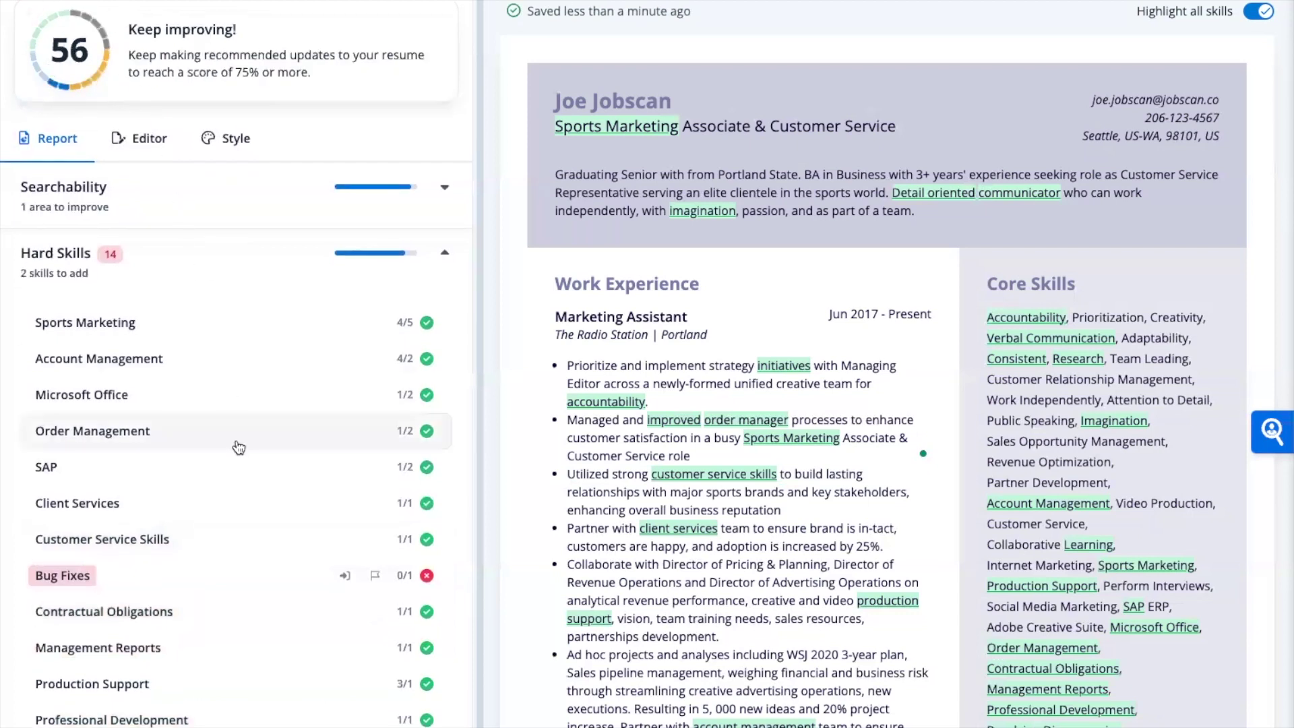
pyautogui.click(238, 260)
# Step: Expand the Soft Skills section and add the missing Problem Solving and Ability To Work Independently skills to Core Skills
pyautogui.click(192, 325)
pyautogui.scroll(-3, 222, 377)
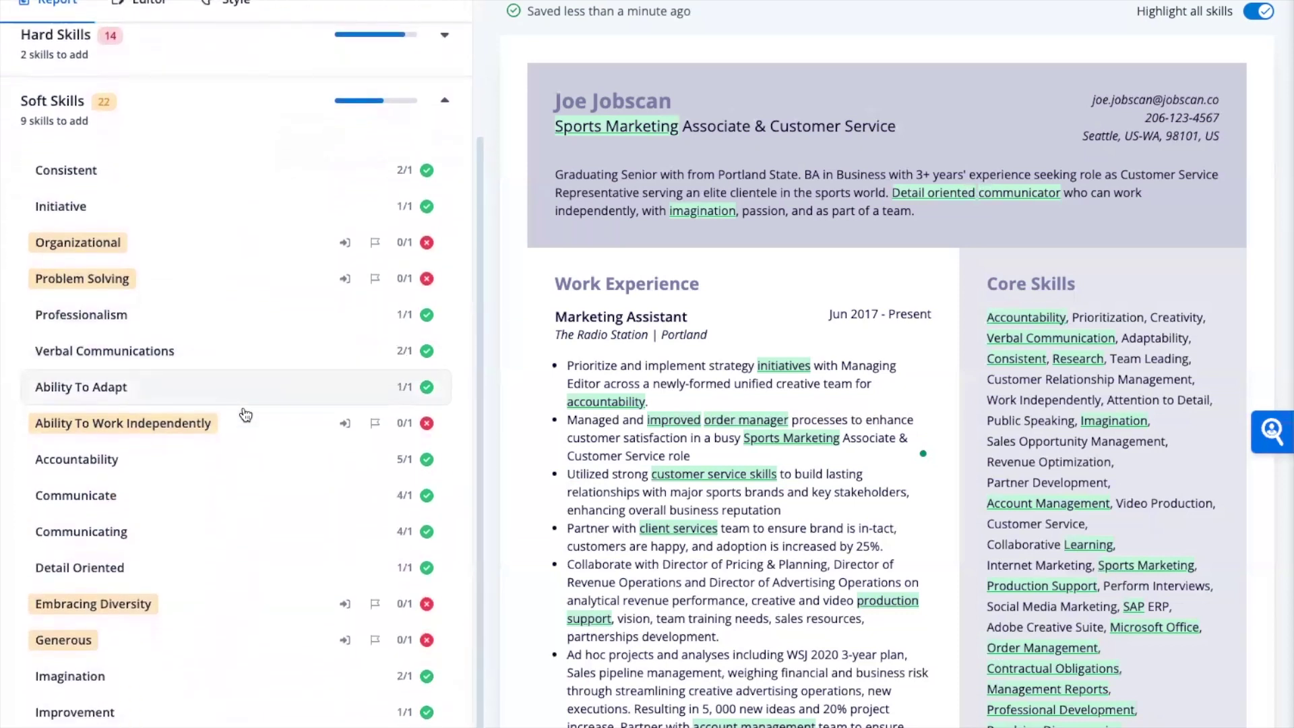
pyautogui.click(255, 251)
pyautogui.click(345, 423)
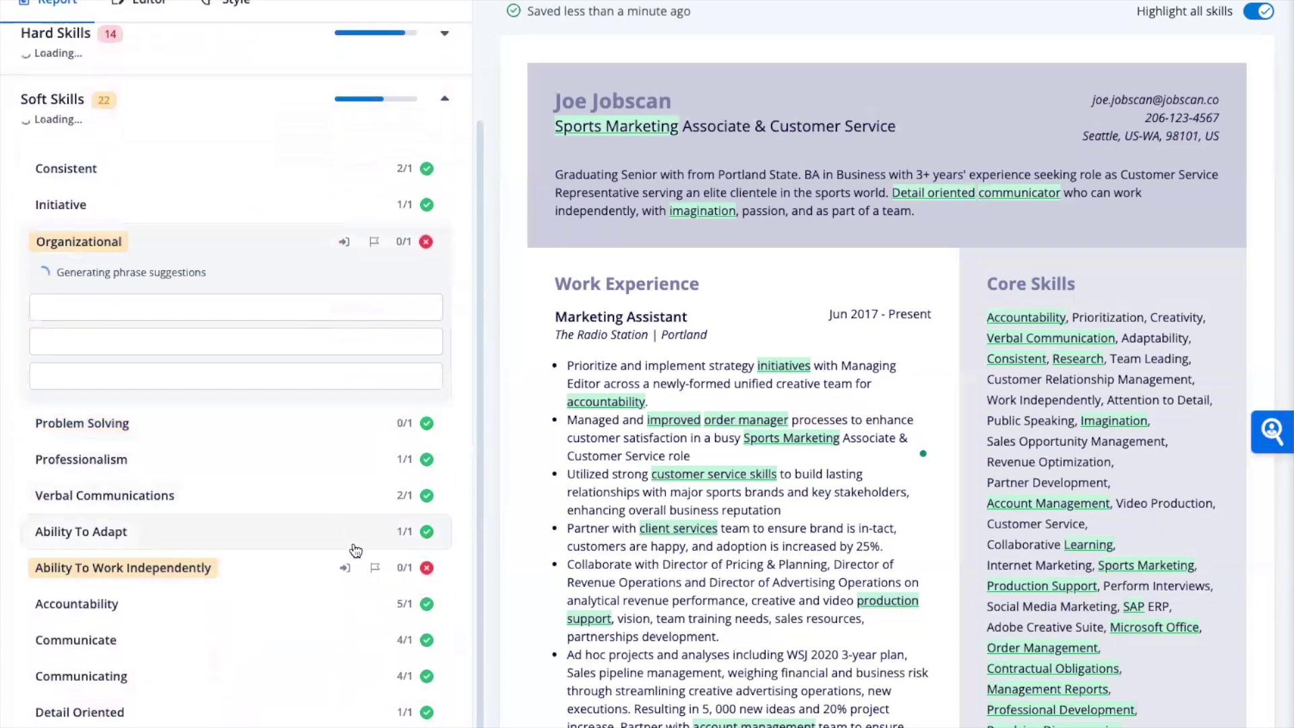
pyautogui.click(343, 572)
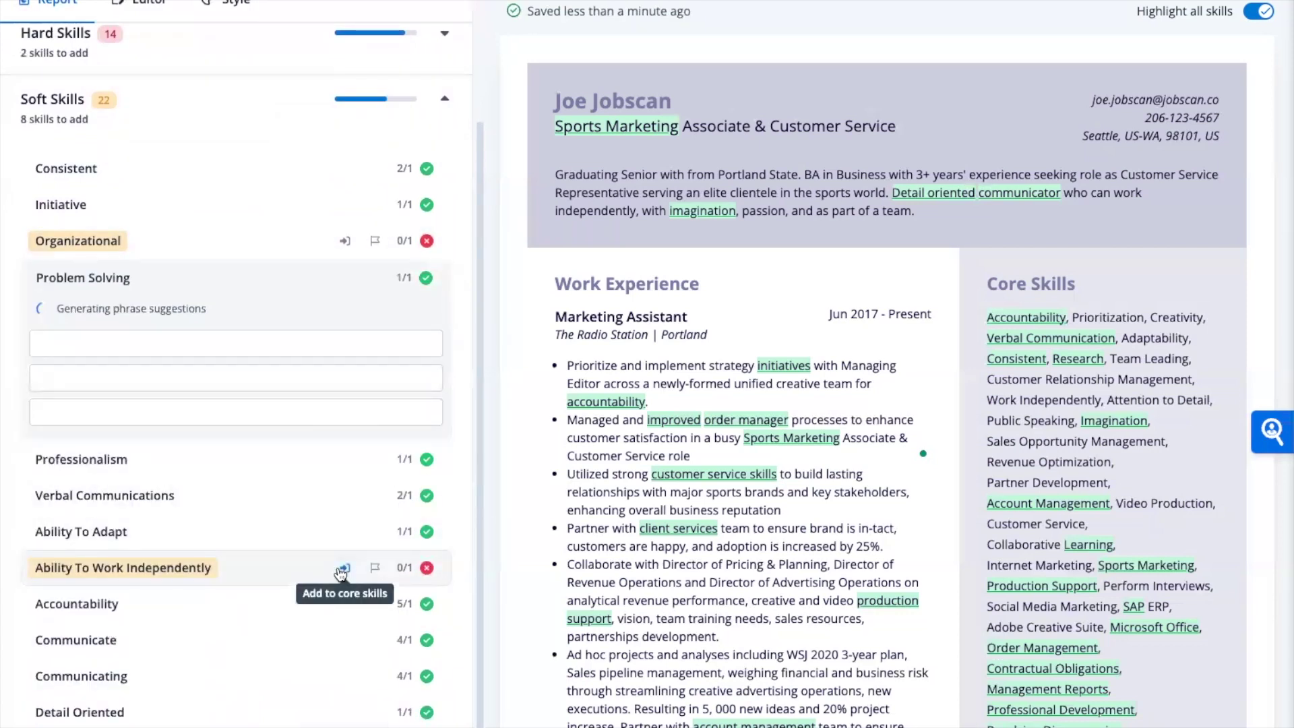
pyautogui.click(345, 568)
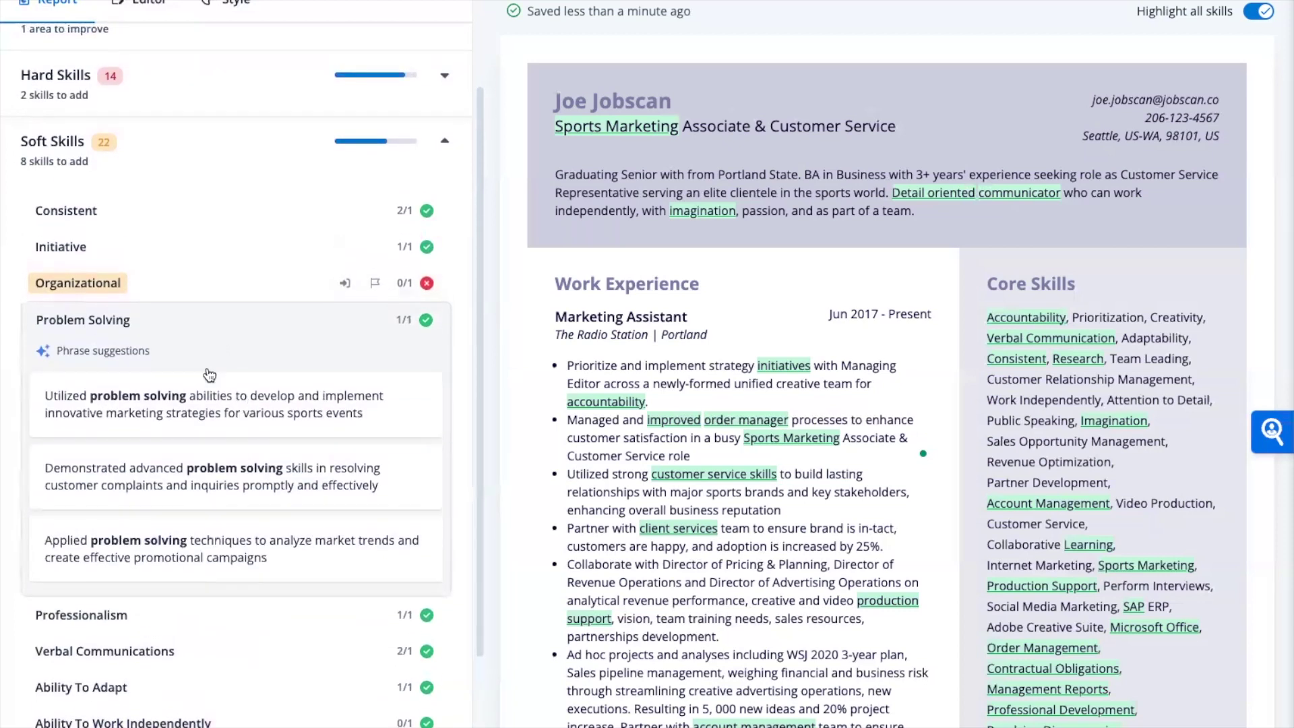
# Step: Insert the suggested phrase "Utilized problem solving abilities to develop and implement innovative marketing strategies…" as a Marketing Assistant bullet after the first one, and collapse Soft Skills
pyautogui.click(209, 387)
pyautogui.click(694, 400)
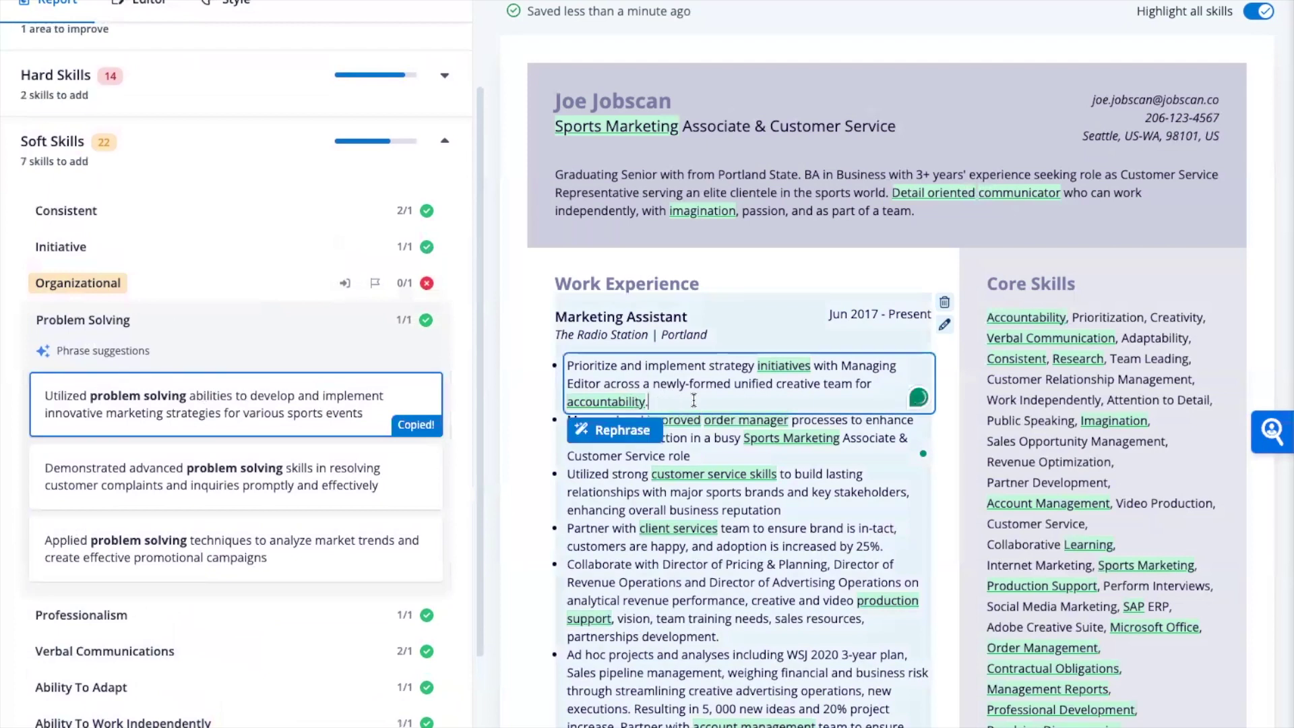
pyautogui.press('Return')
pyautogui.hotkey('ctrl', 'v')
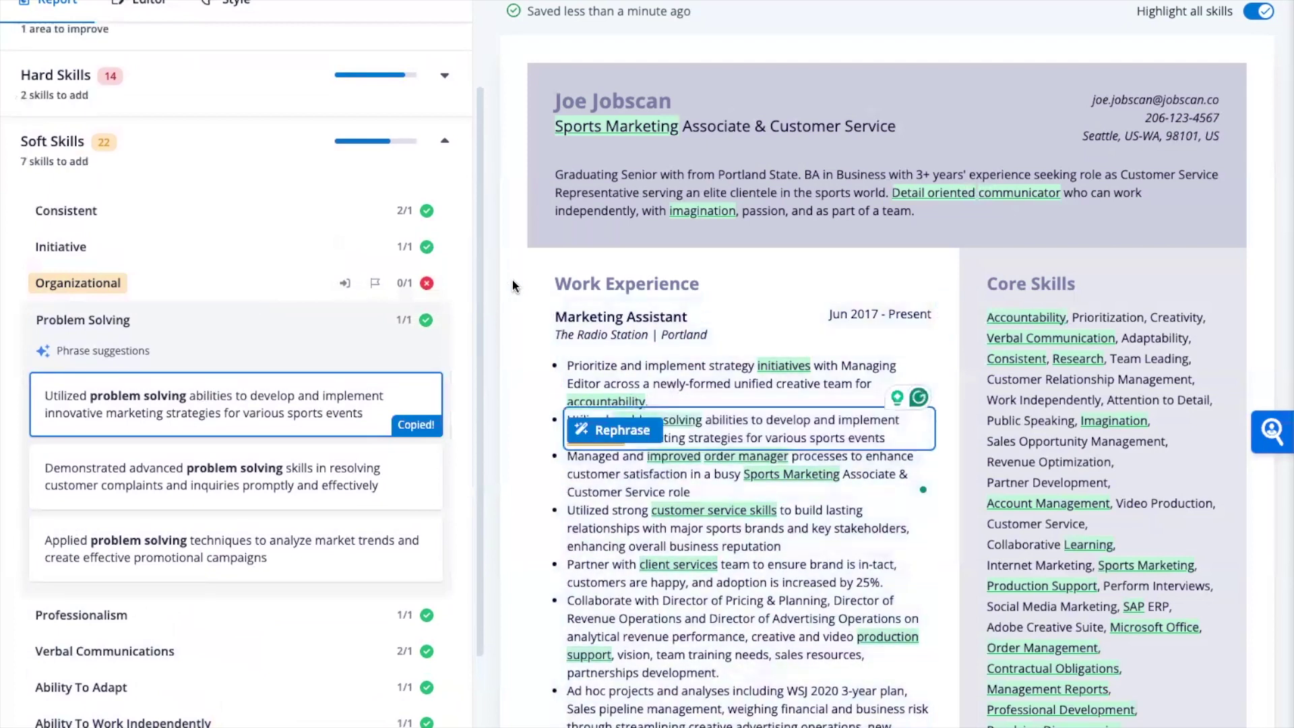
pyautogui.click(512, 281)
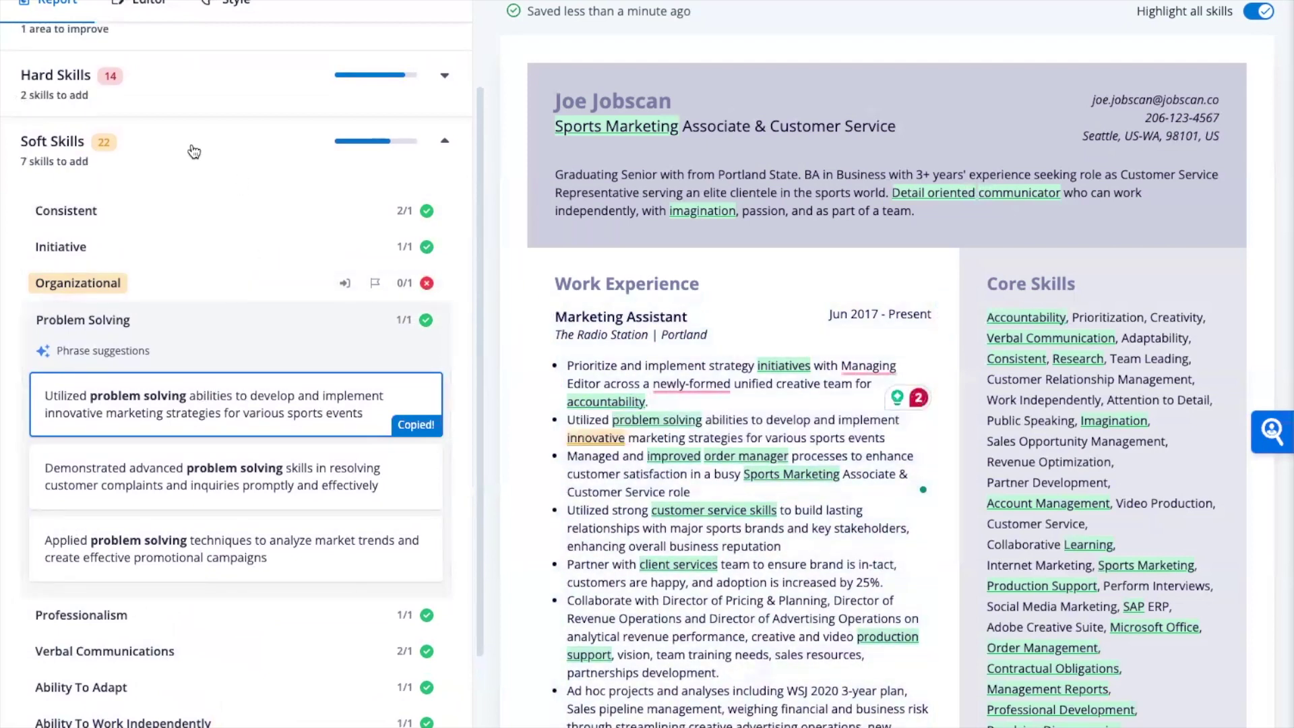
pyautogui.click(193, 144)
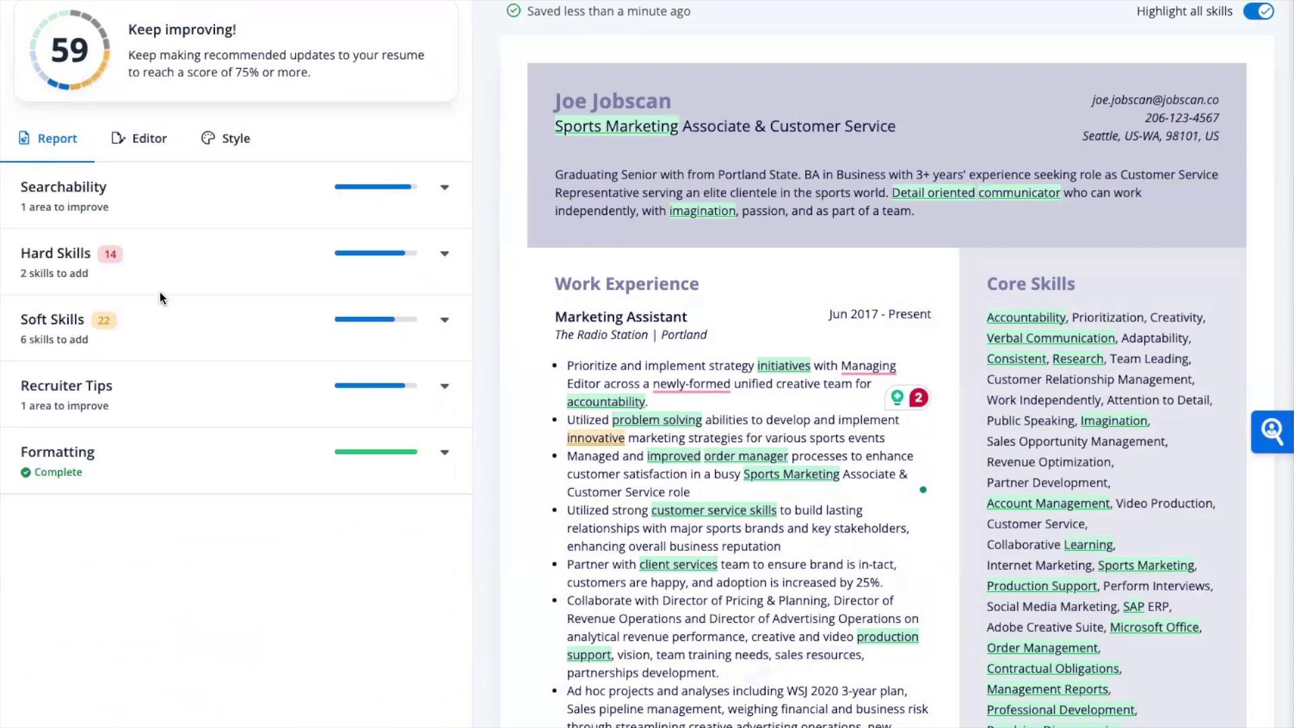
# Step: Expand the Recruiter Tips section and review its Job level match and Measurable results findings
pyautogui.click(188, 399)
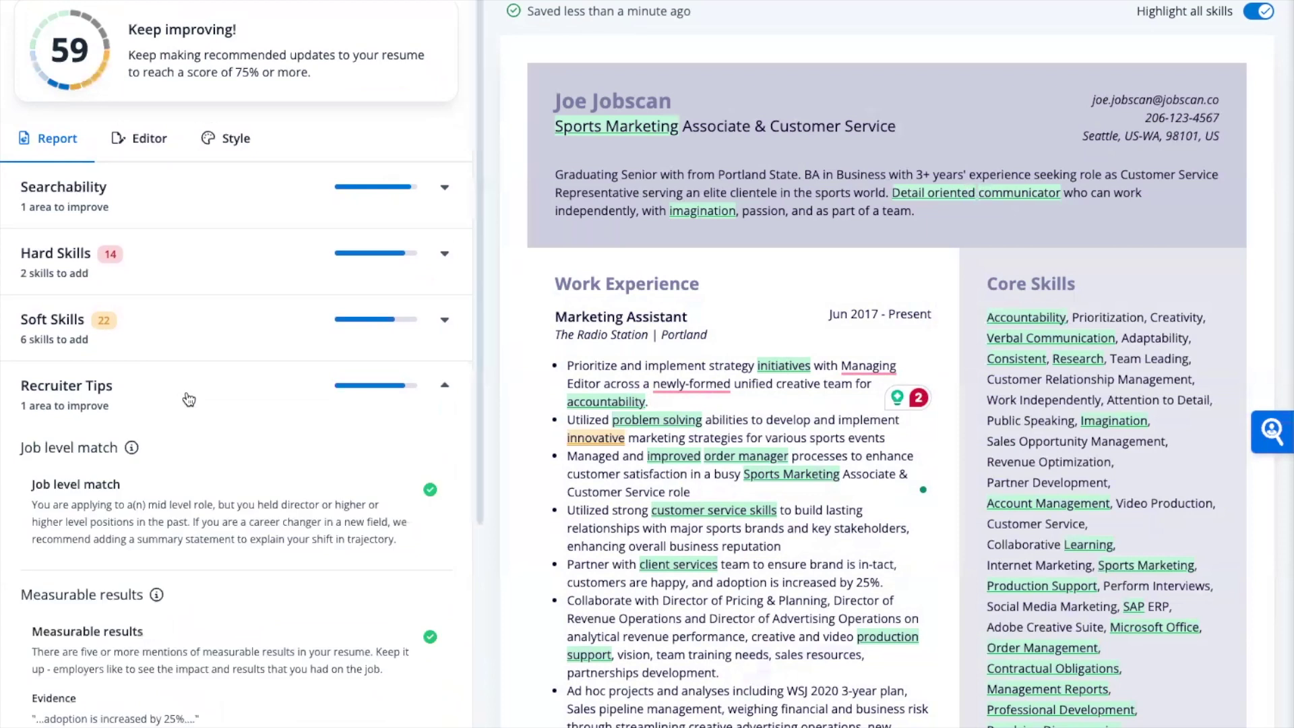
pyautogui.scroll(-3, 196, 411)
pyautogui.scroll(-2, 219, 442)
pyautogui.scroll(1, 218, 442)
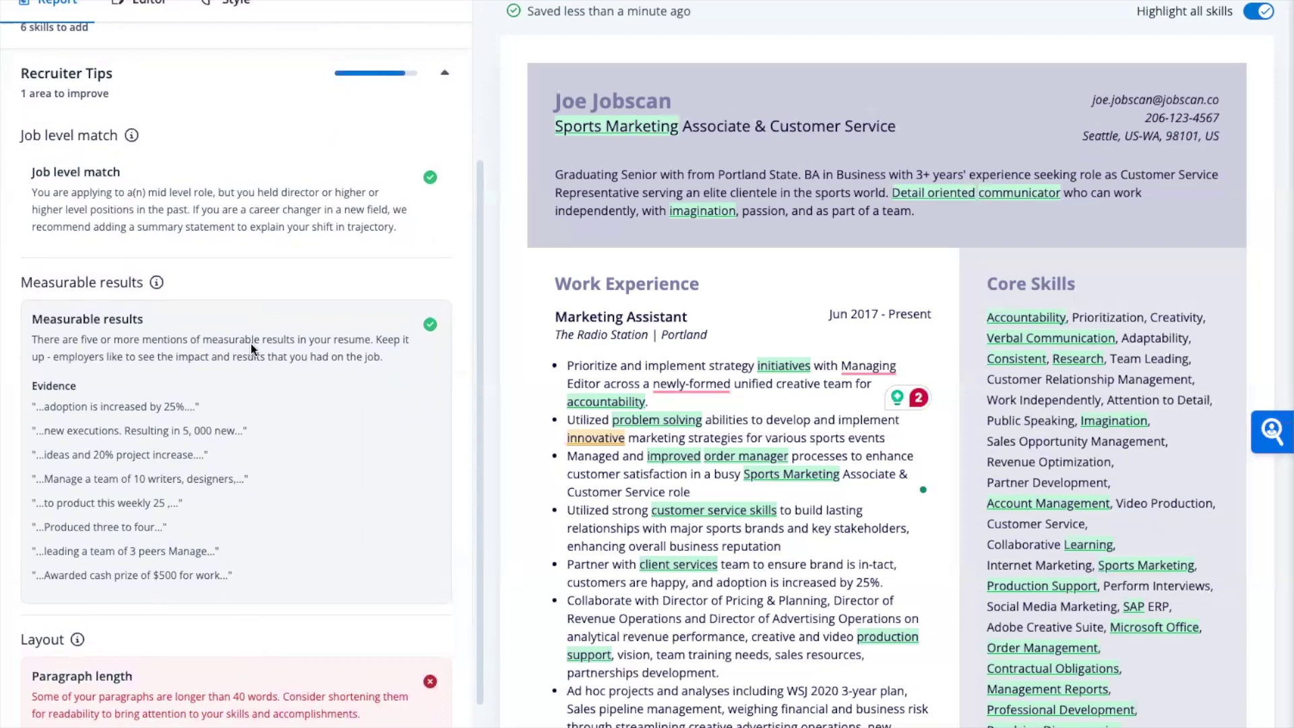
pyautogui.scroll(-1, 252, 347)
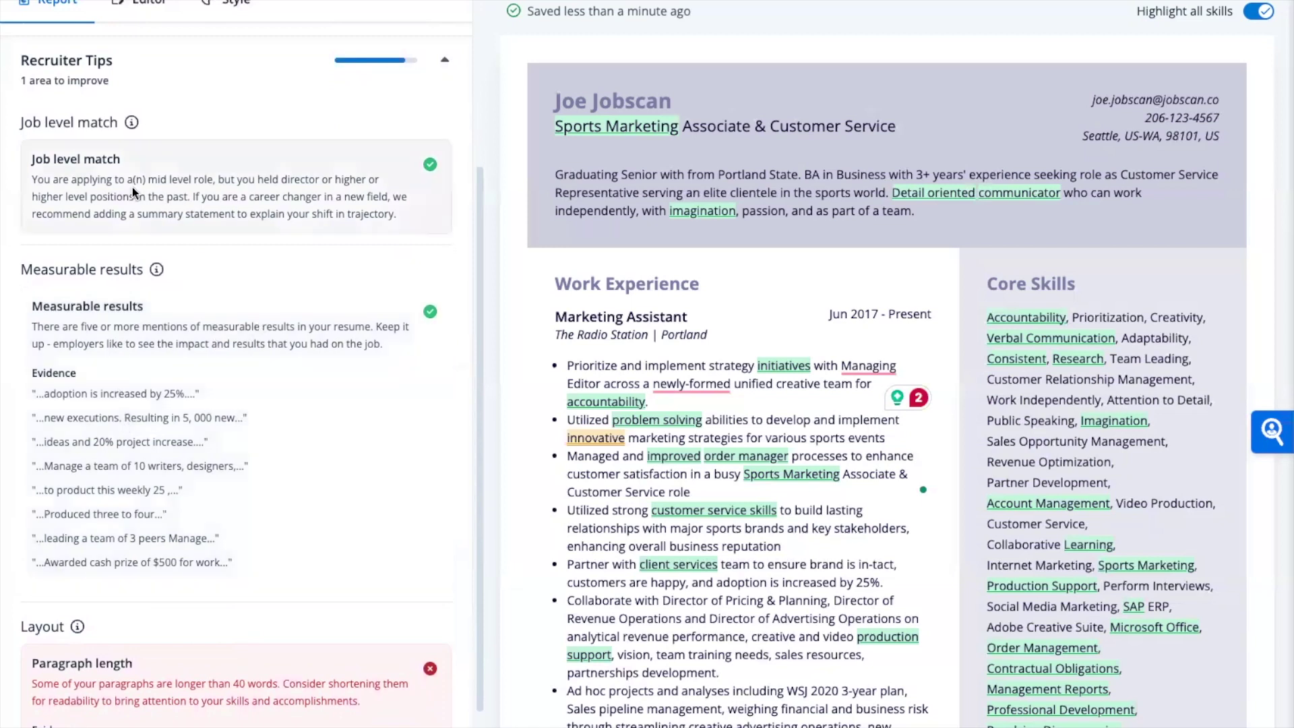
pyautogui.scroll(2, 143, 237)
pyautogui.scroll(3, 143, 237)
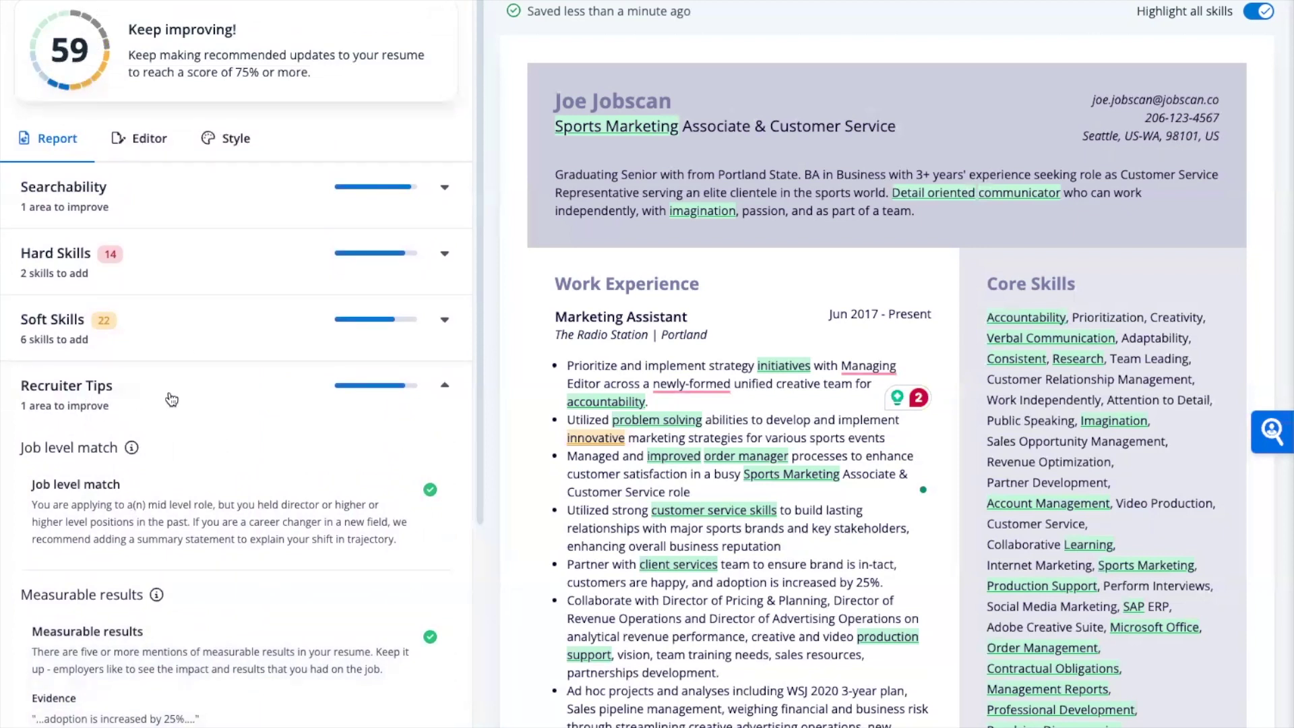
# Step: Review the paragraph length, words to avoid and web presence tips, switching the highlighting of word count issues on and off again
pyautogui.scroll(-1, 193, 458)
pyautogui.scroll(-5, 194, 460)
pyautogui.scroll(-3, 191, 455)
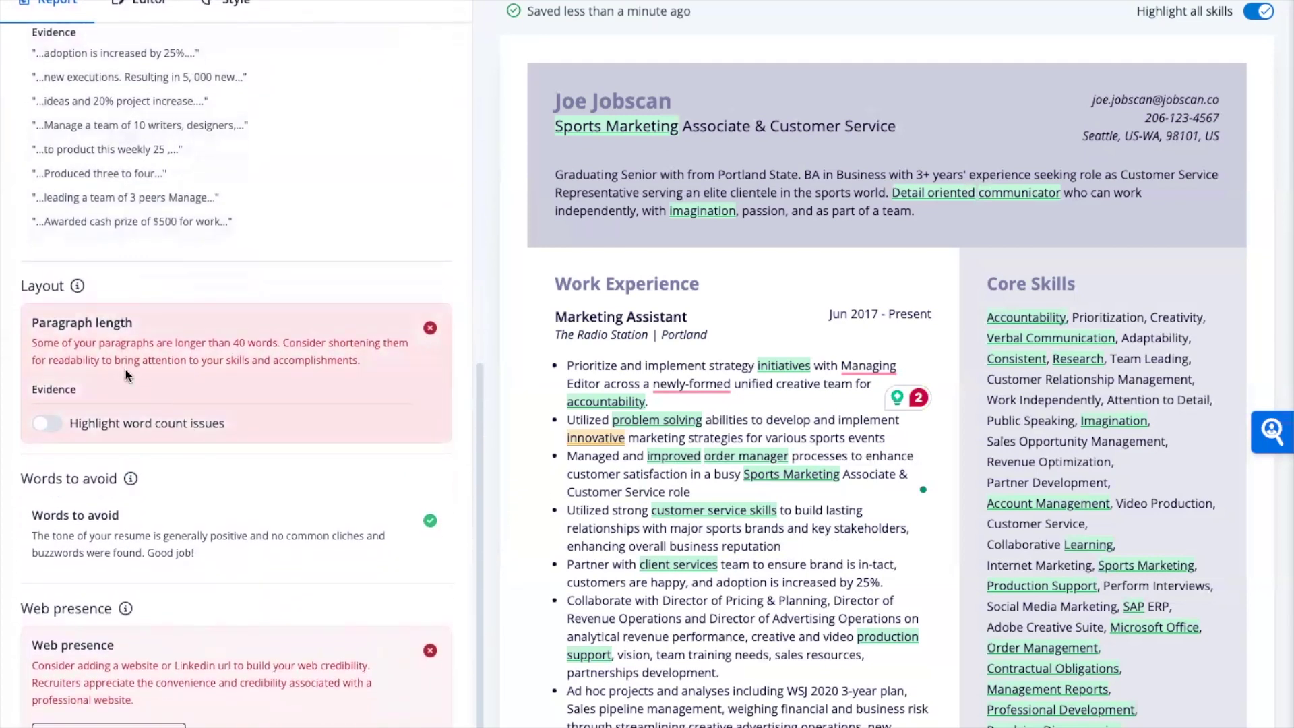
pyautogui.scroll(-1, 166, 394)
pyautogui.scroll(1, 168, 398)
pyautogui.scroll(-1, 167, 398)
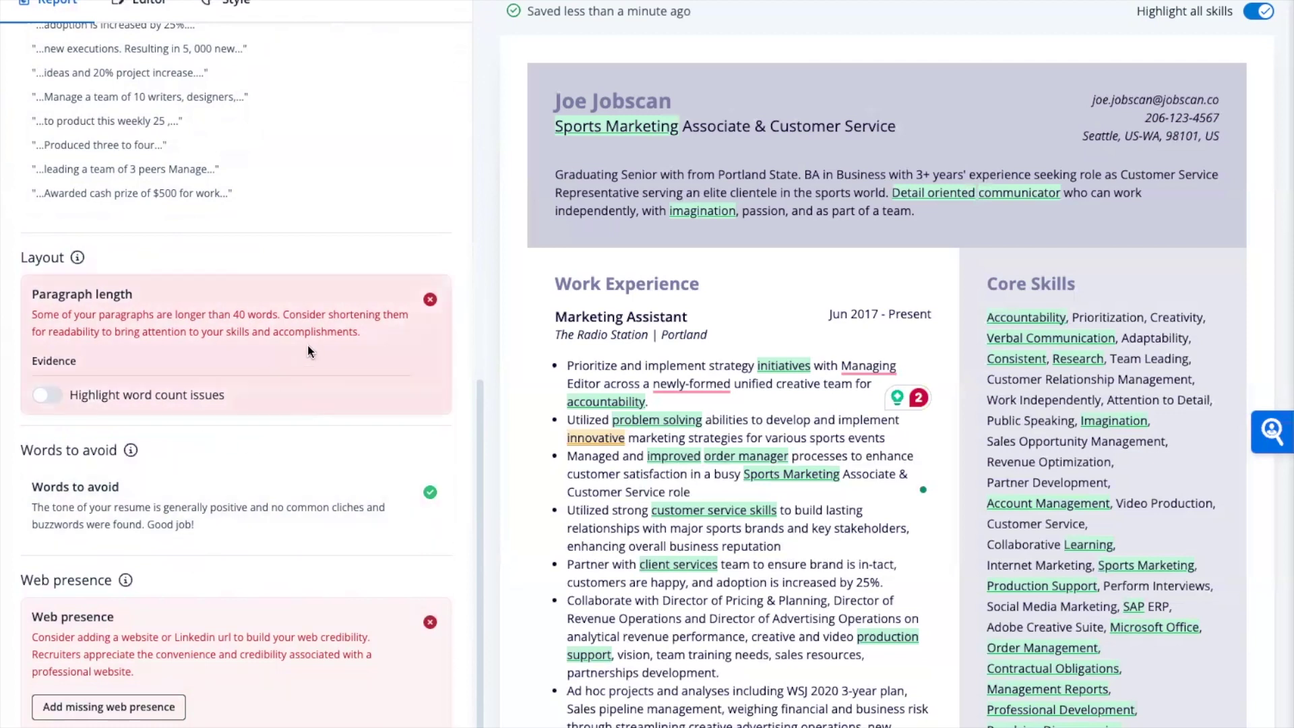
pyautogui.click(47, 395)
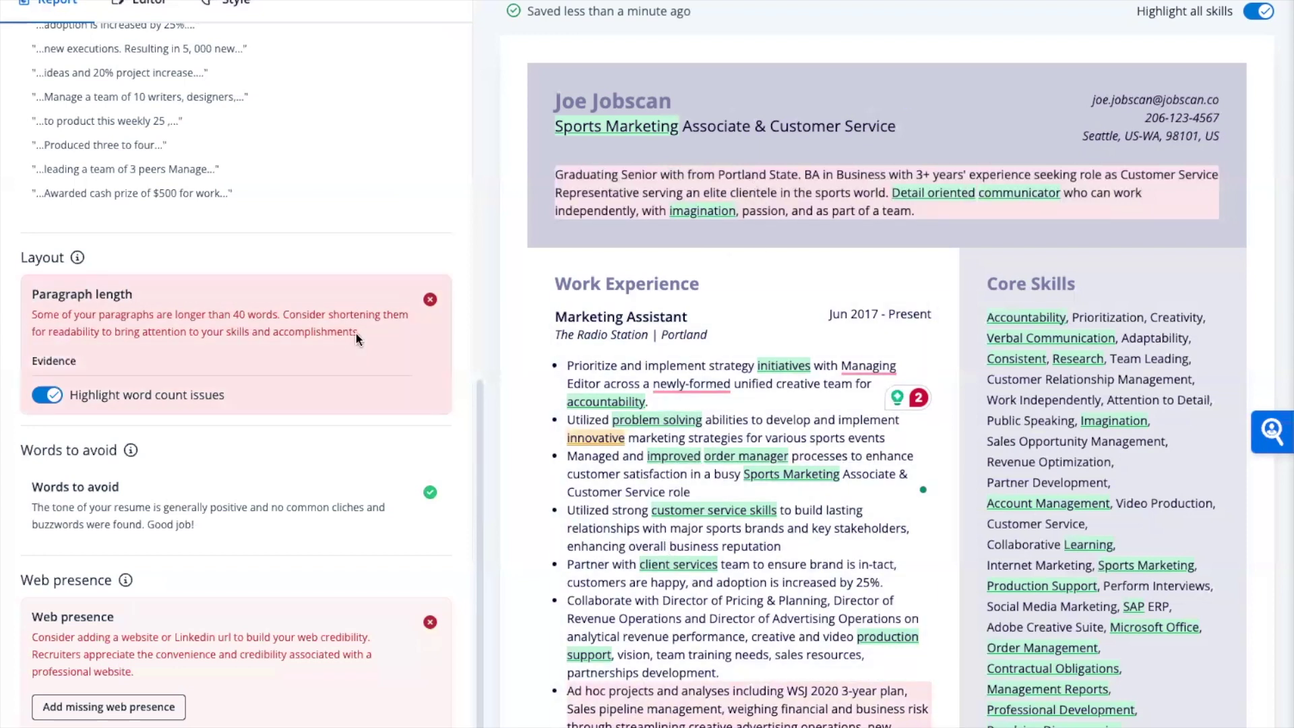
pyautogui.click(49, 396)
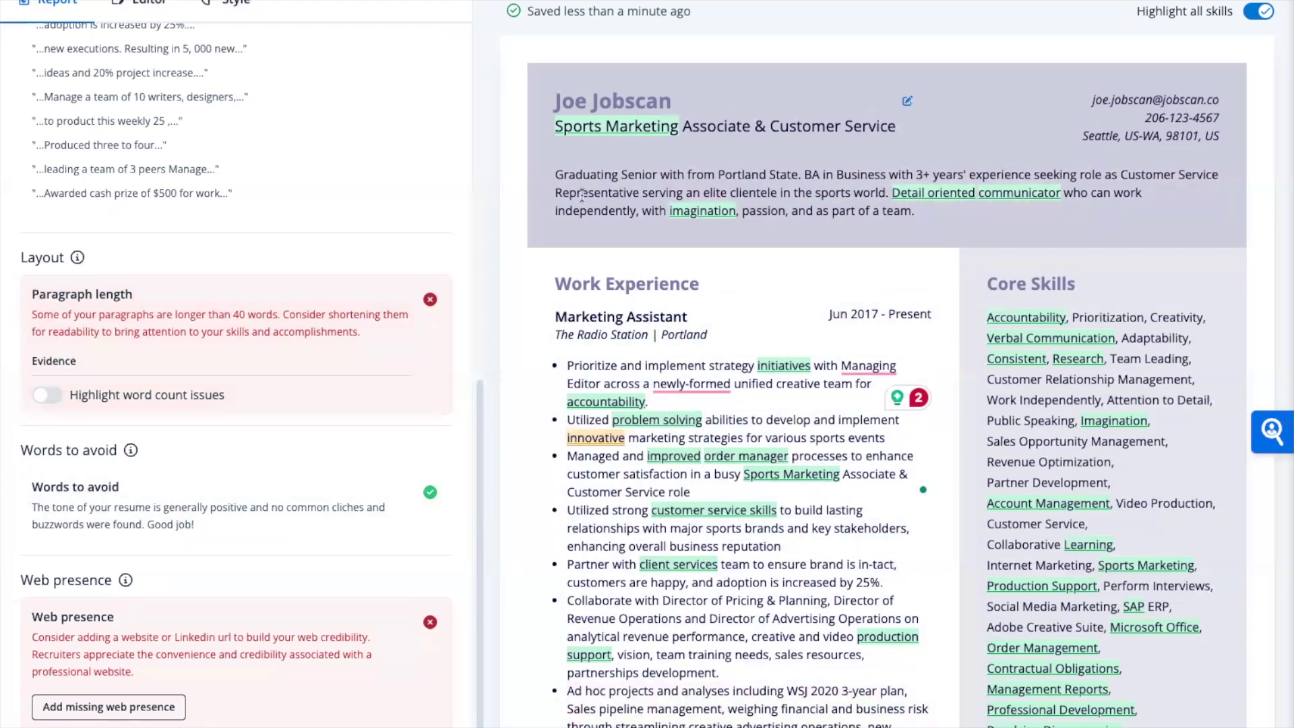
# Step: Add the word "passionate" at the start of the resume summary, and toggle the highlighting of words to avoid on and off
pyautogui.click(556, 169)
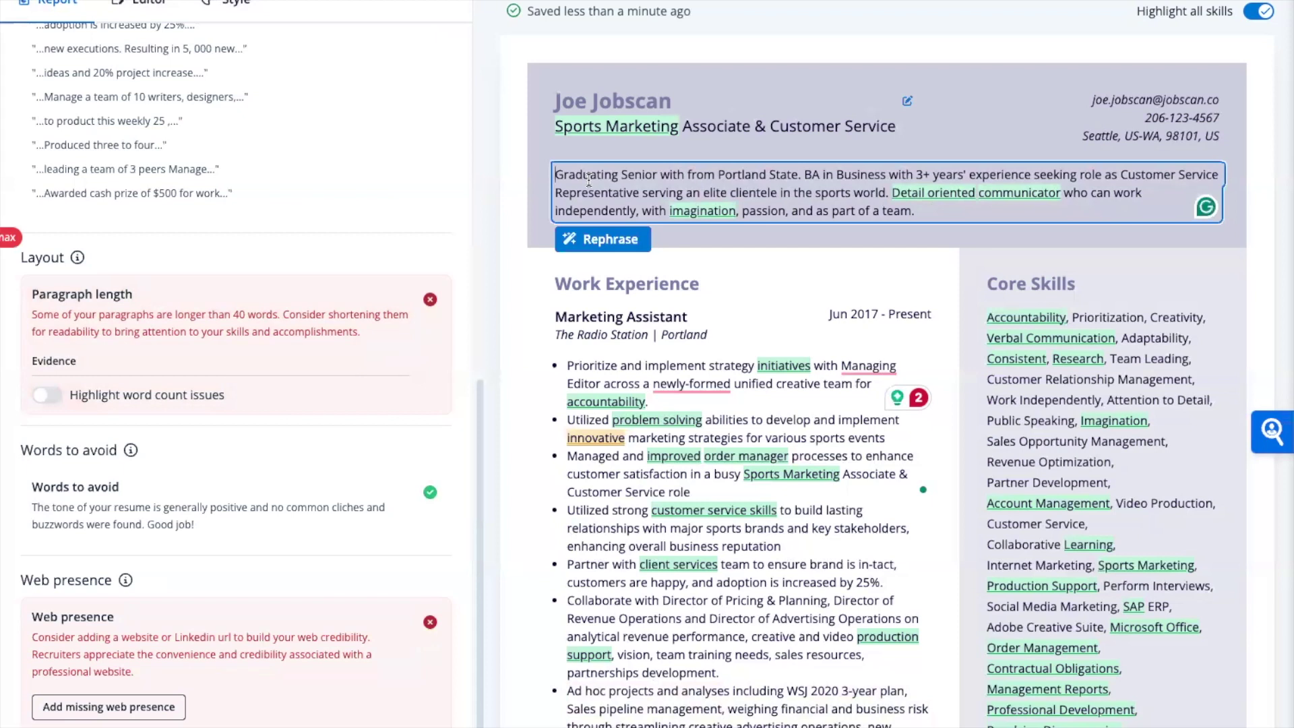
pyautogui.write('passionate')
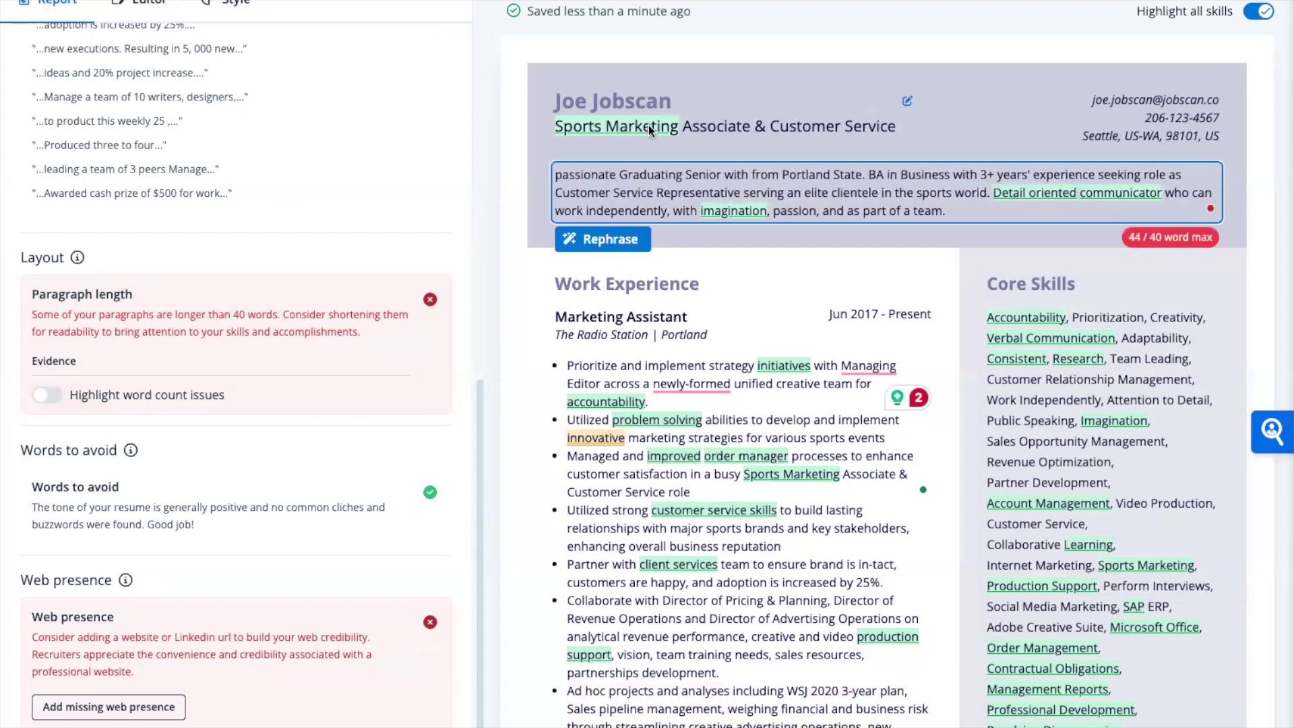
pyautogui.click(658, 87)
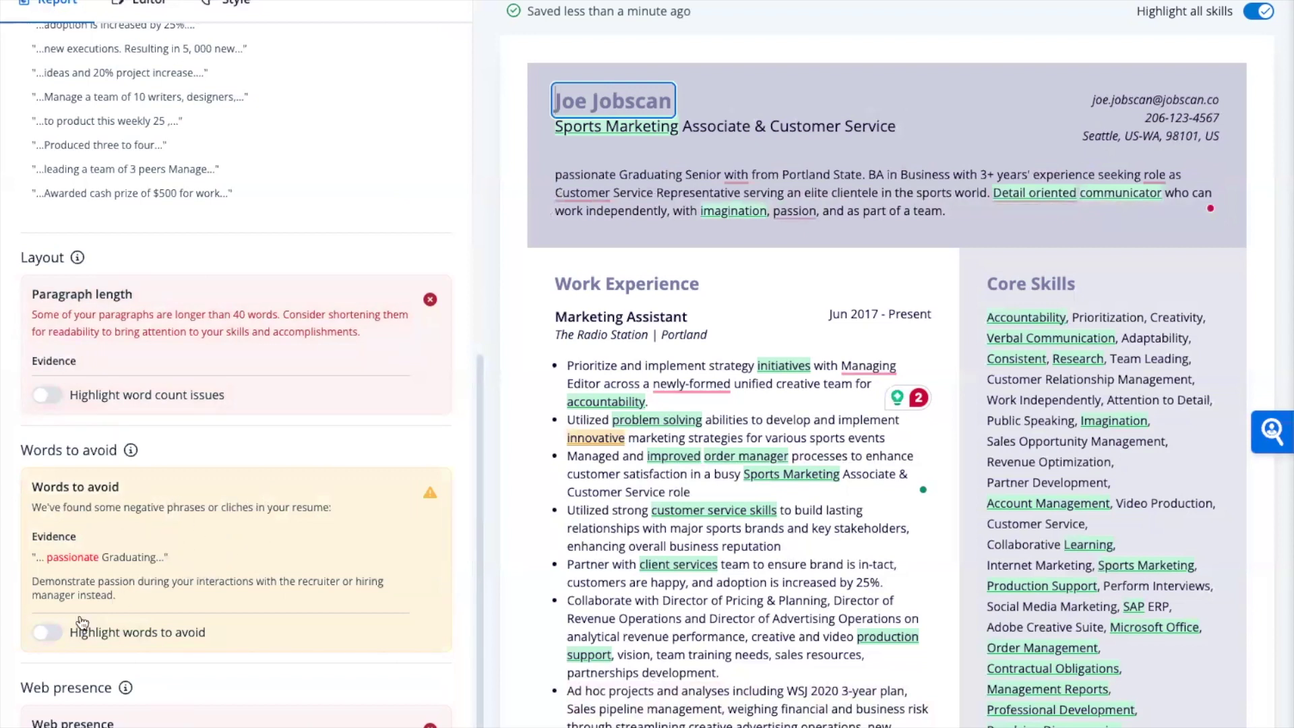
pyautogui.click(49, 632)
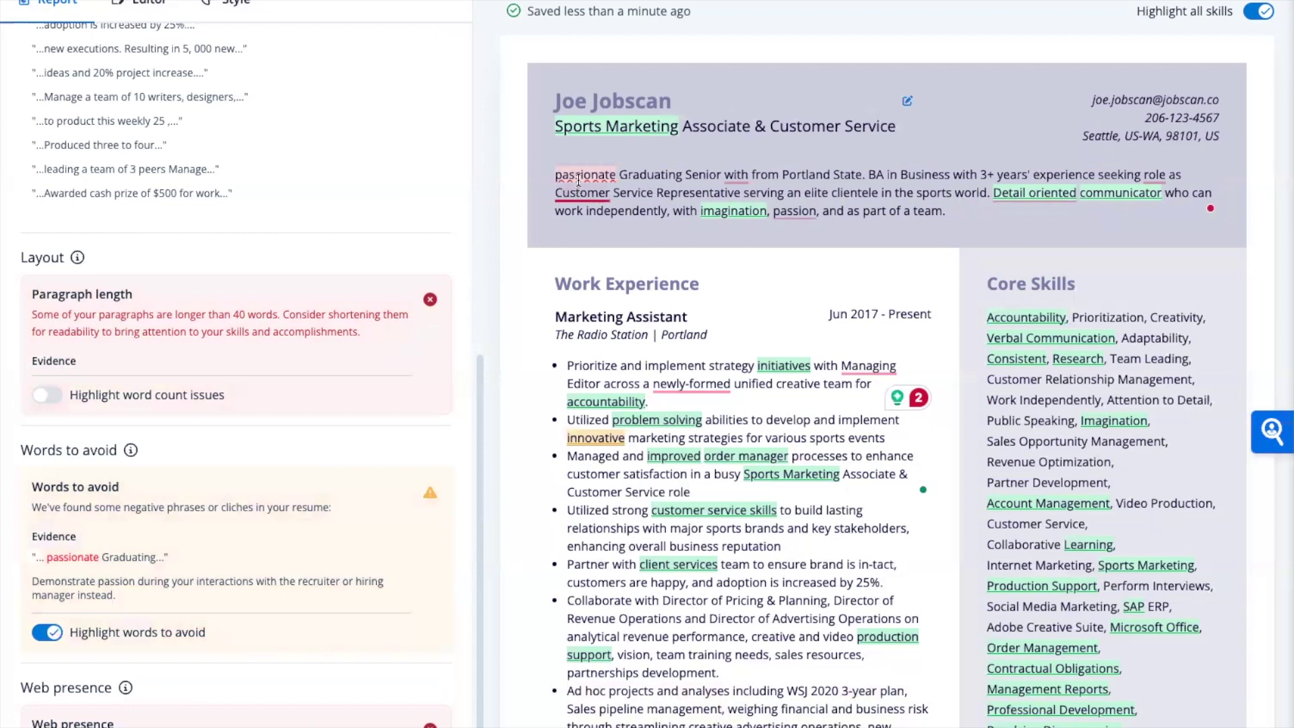
pyautogui.click(52, 632)
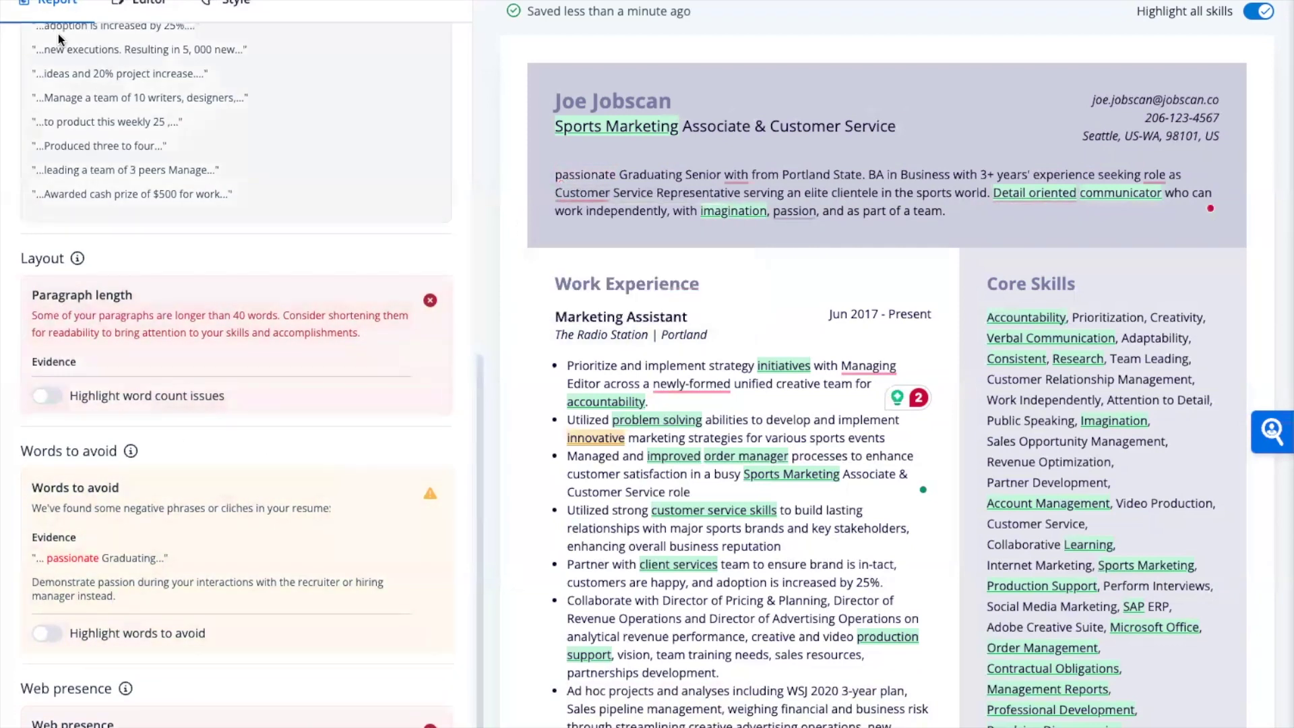
pyautogui.scroll(10, 58, 34)
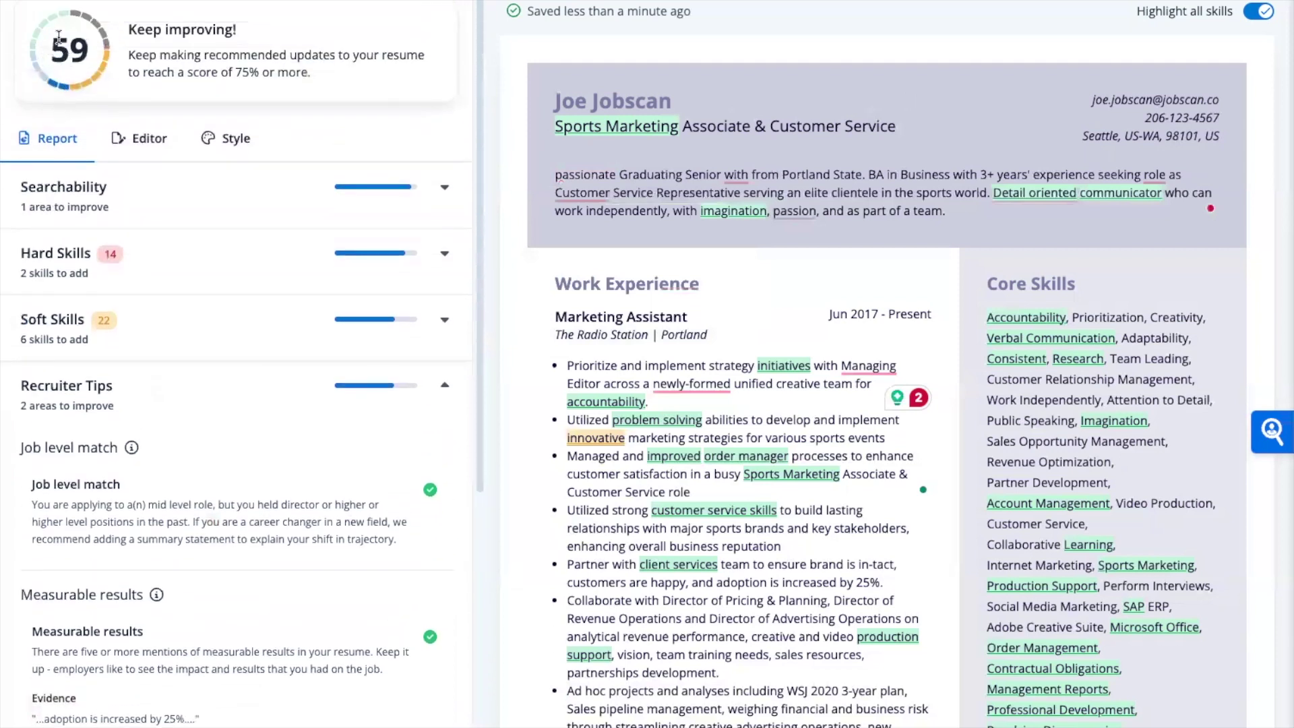
pyautogui.scroll(-10, 138, 320)
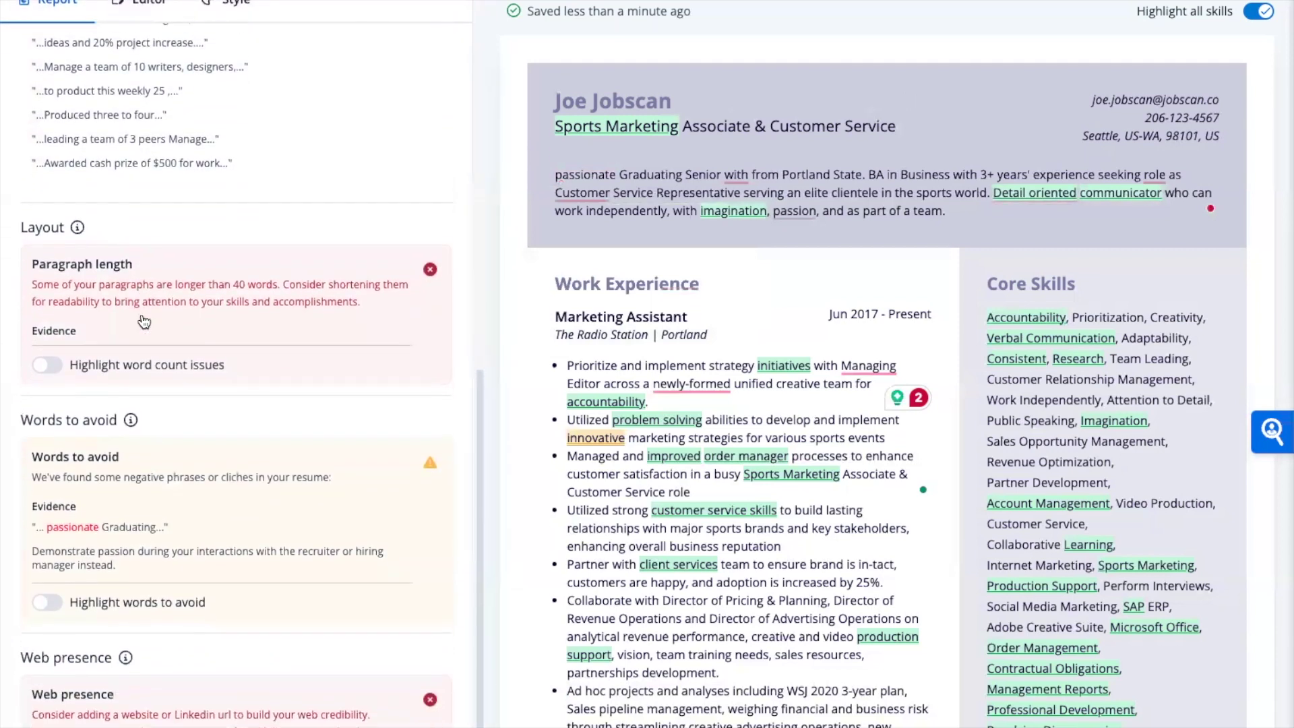
# Step: Delete the word "passionate" from the start of the resume summary
pyautogui.doubleClick(586, 174)
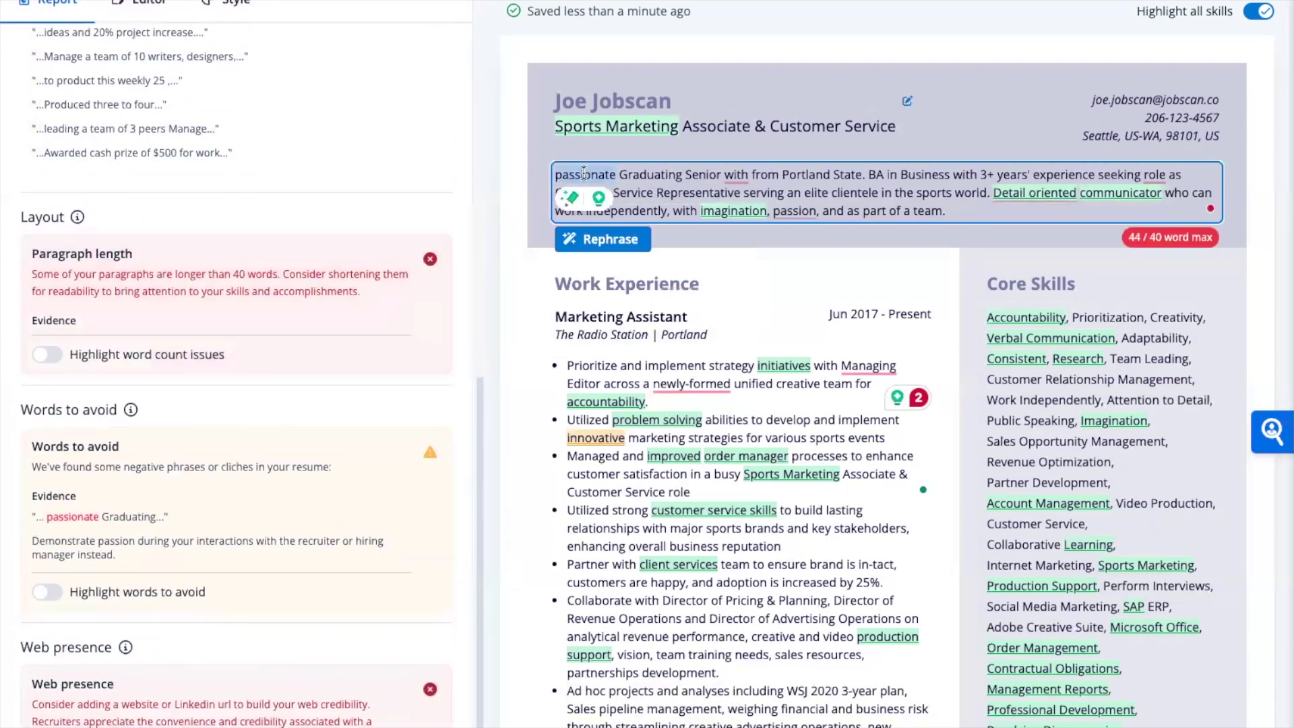
pyautogui.press('BackSpace')
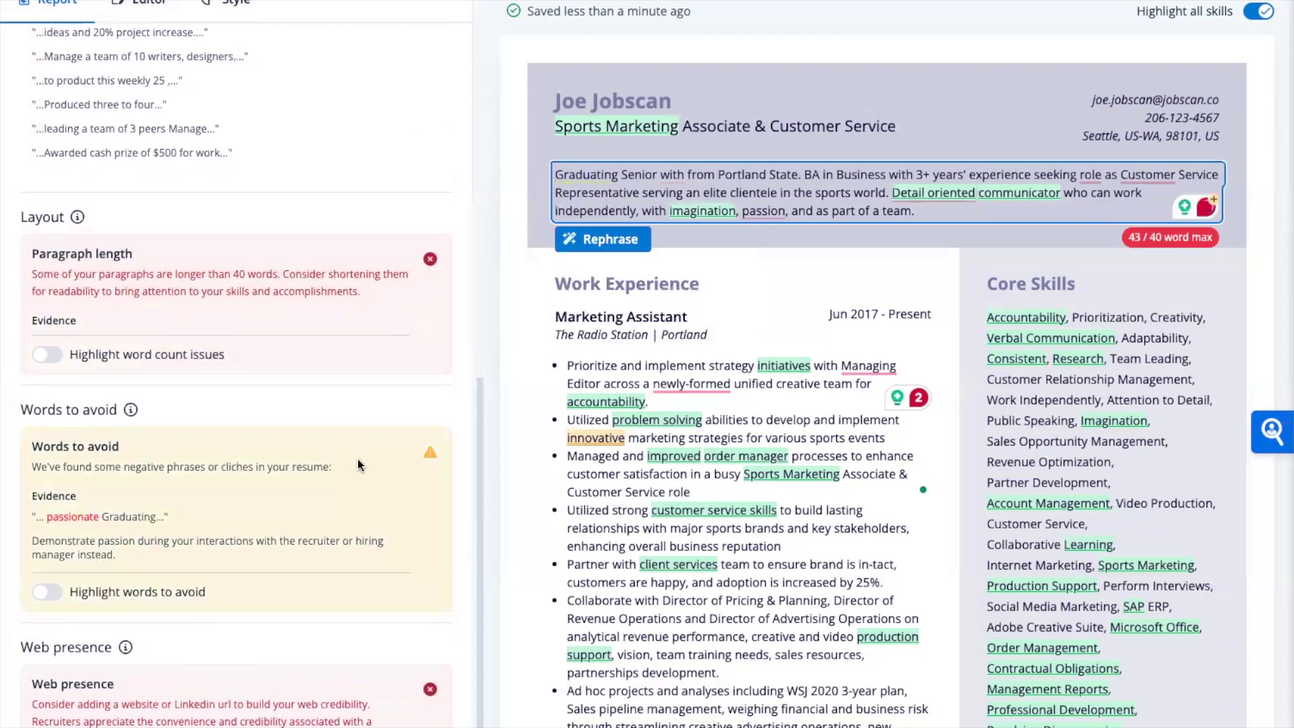
pyautogui.click(523, 376)
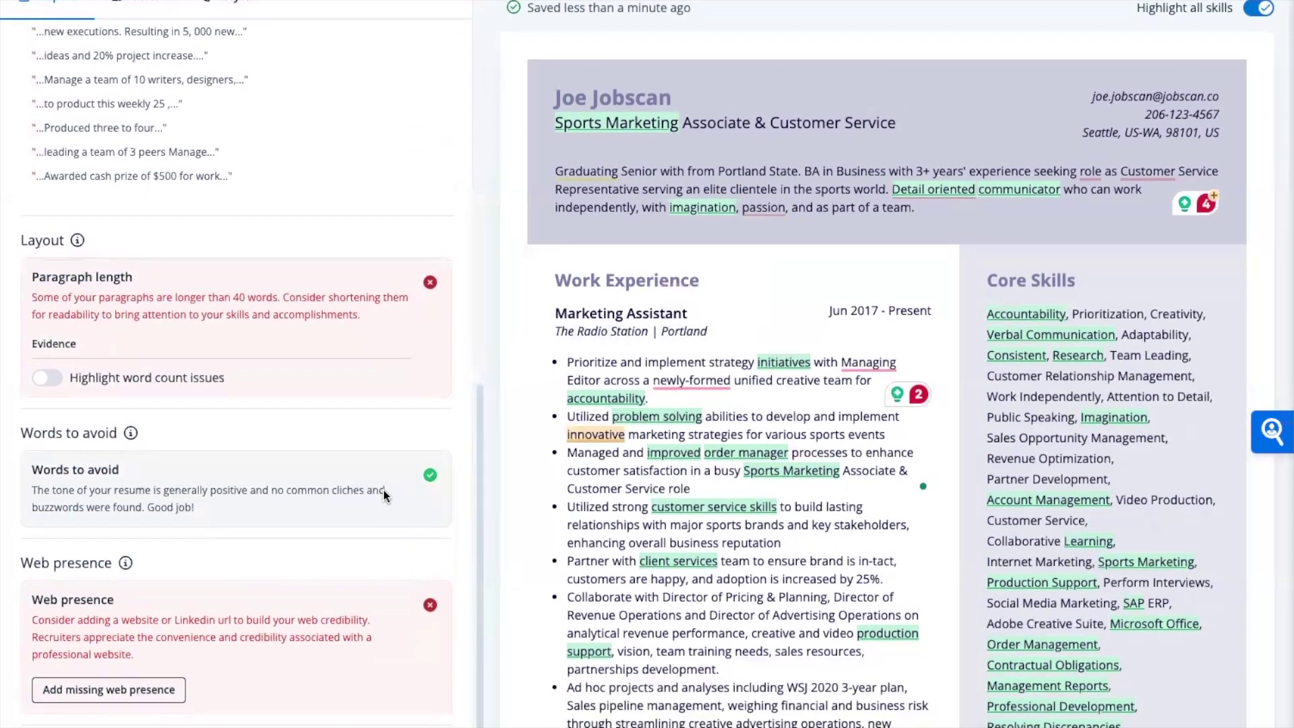
# Step: Collapse Recruiter Tips, expand the Formatting section, and review its font and layout checks
pyautogui.scroll(7, 260, 90)
pyautogui.scroll(2, 262, 99)
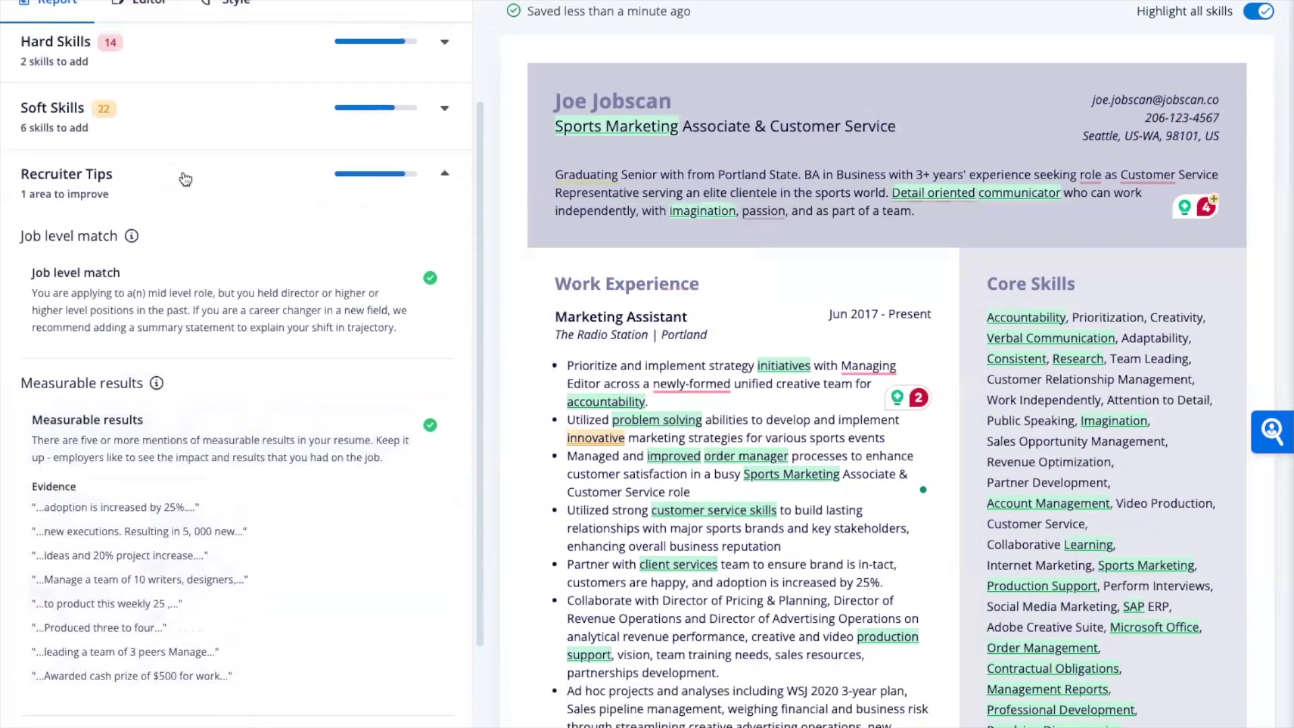
pyautogui.click(186, 180)
pyautogui.click(206, 467)
pyautogui.scroll(-5, 245, 548)
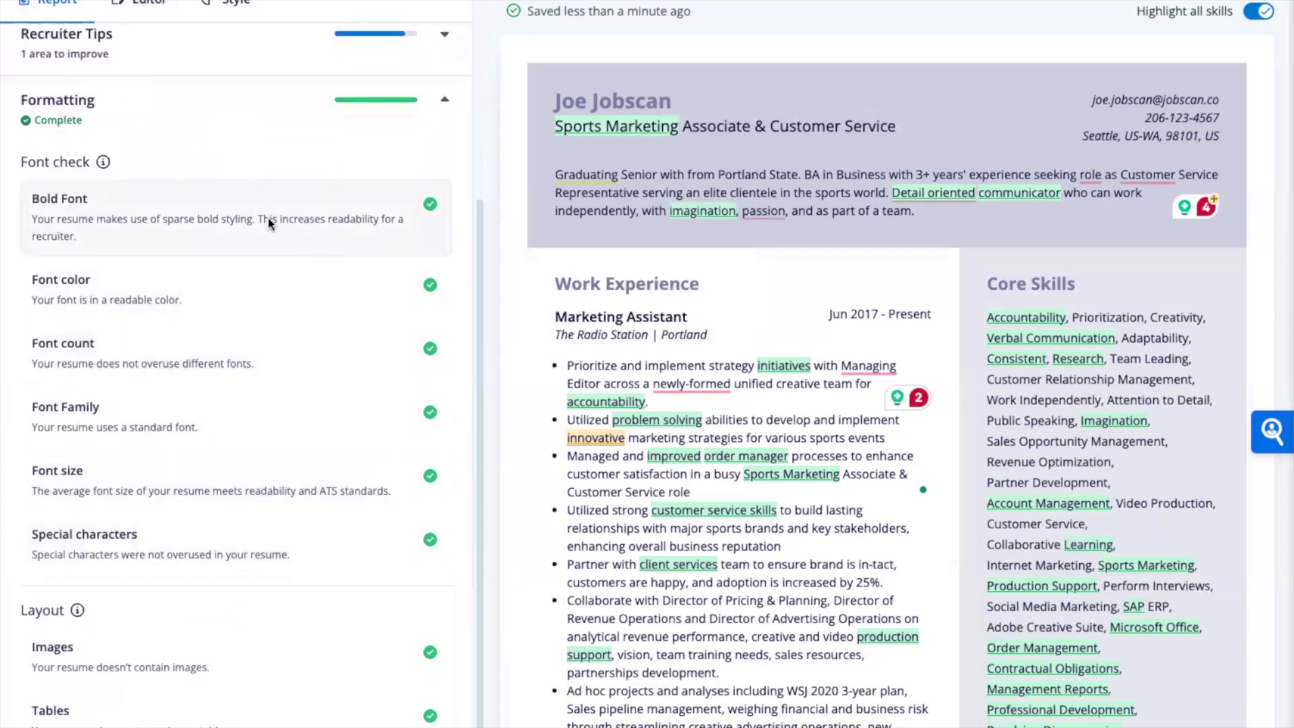
pyautogui.scroll(-1, 265, 300)
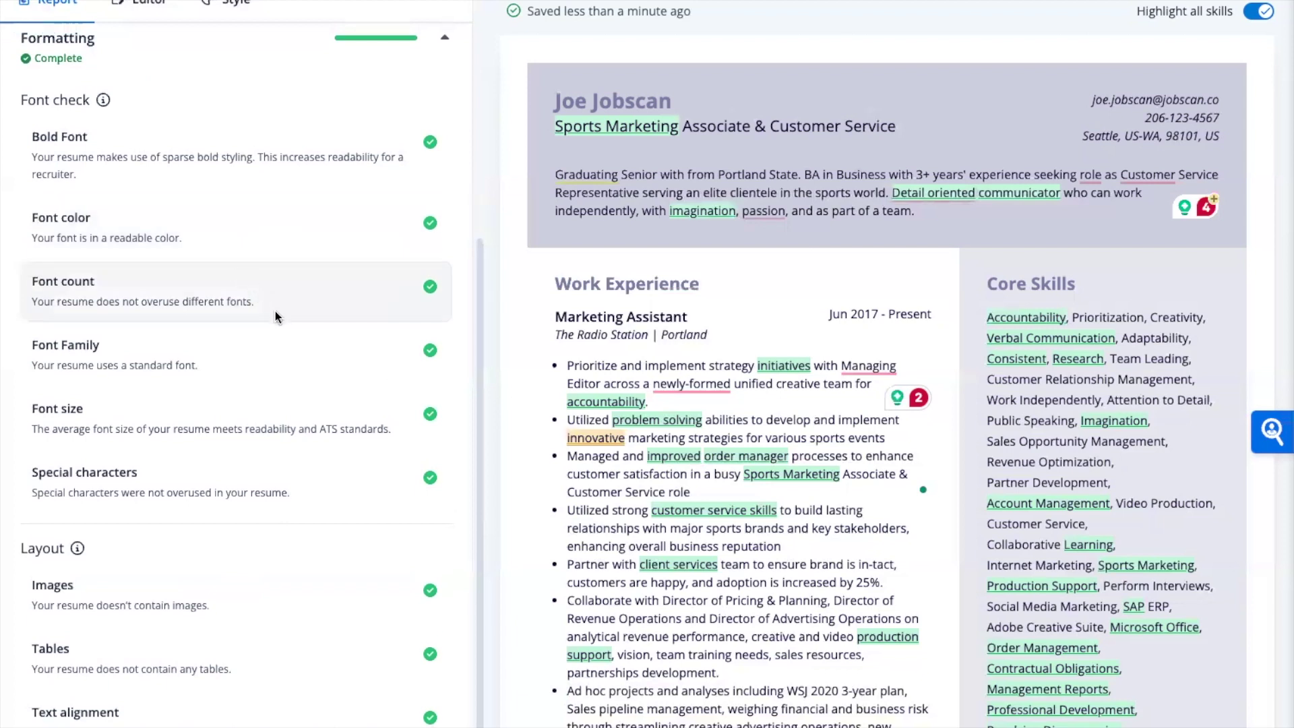
# Step: Review the remaining font, layout and page setup checks of the Formatting section, and collapse the section
pyautogui.scroll(-3, 275, 314)
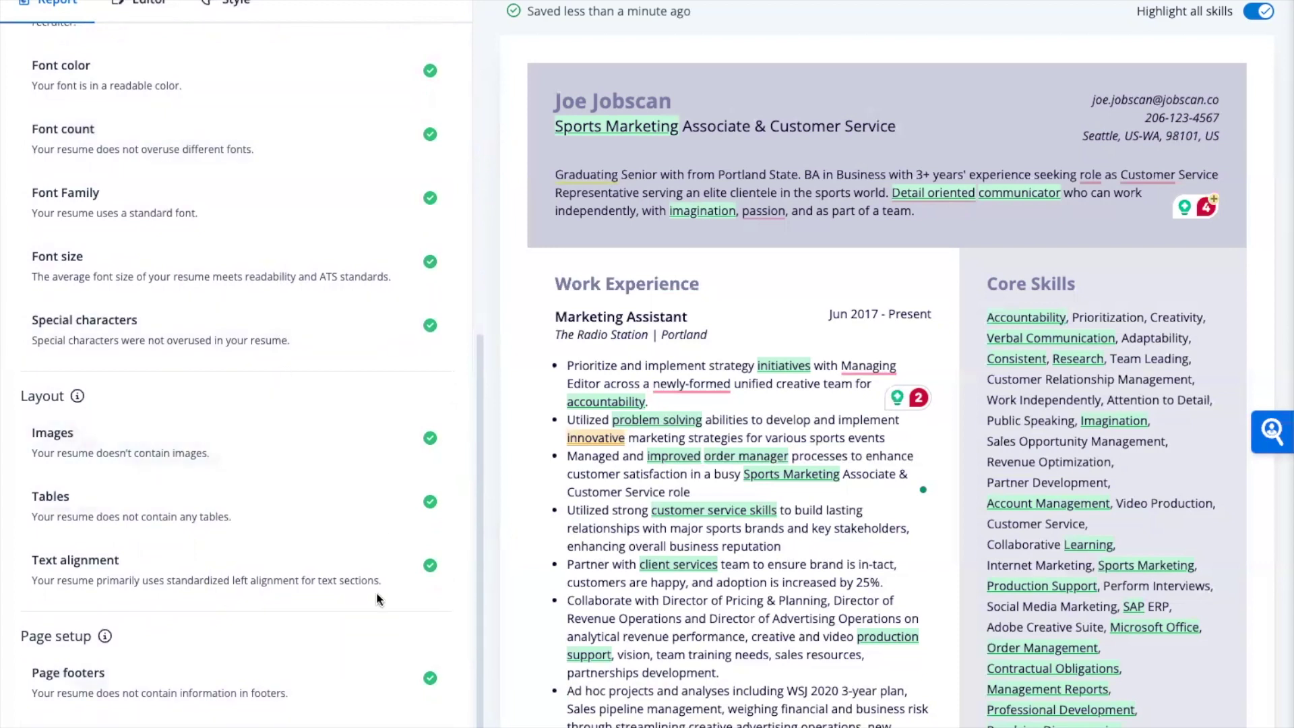
pyautogui.scroll(3, 378, 506)
pyautogui.scroll(1, 378, 505)
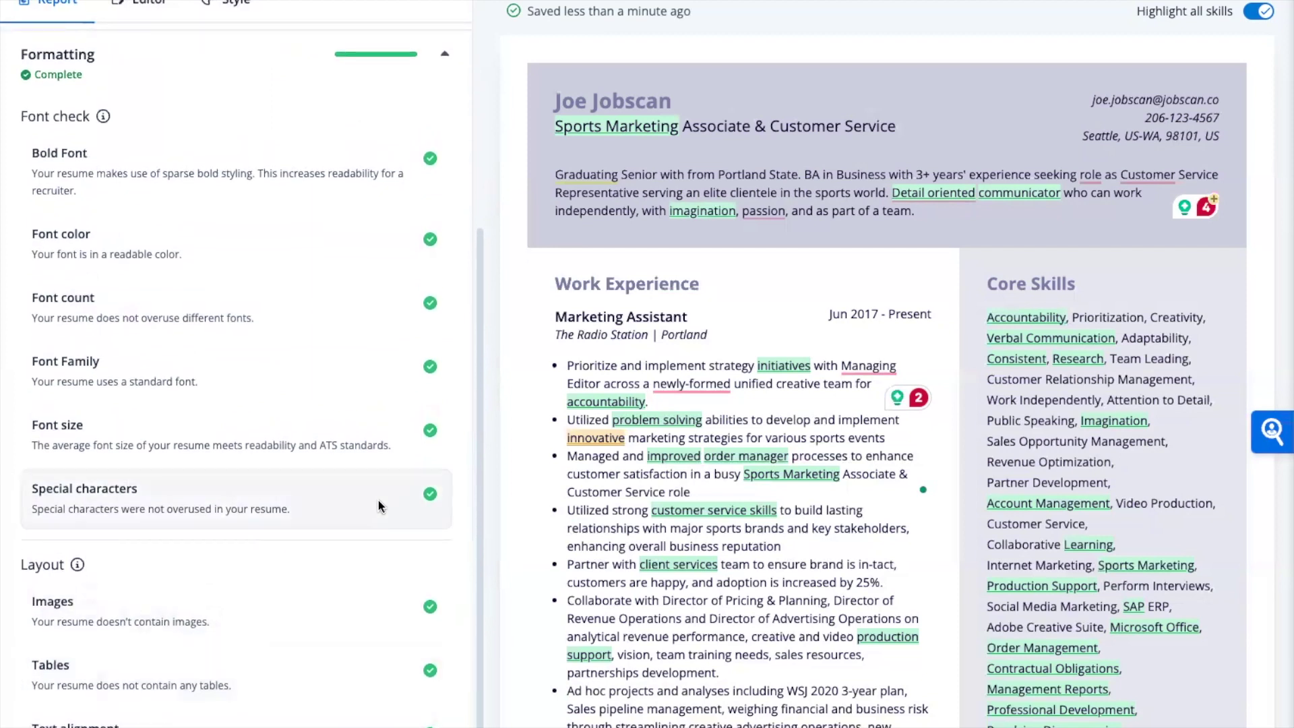
pyautogui.scroll(4, 378, 500)
pyautogui.scroll(4, 378, 500)
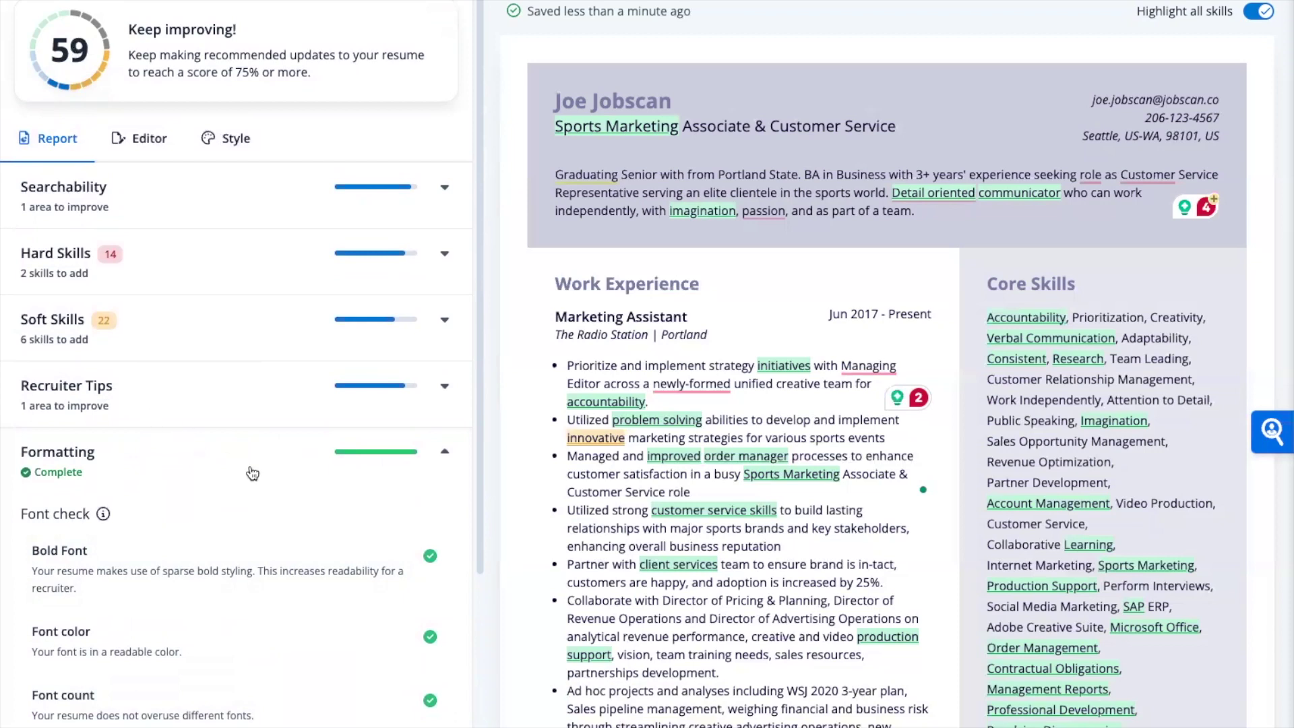
pyautogui.click(253, 470)
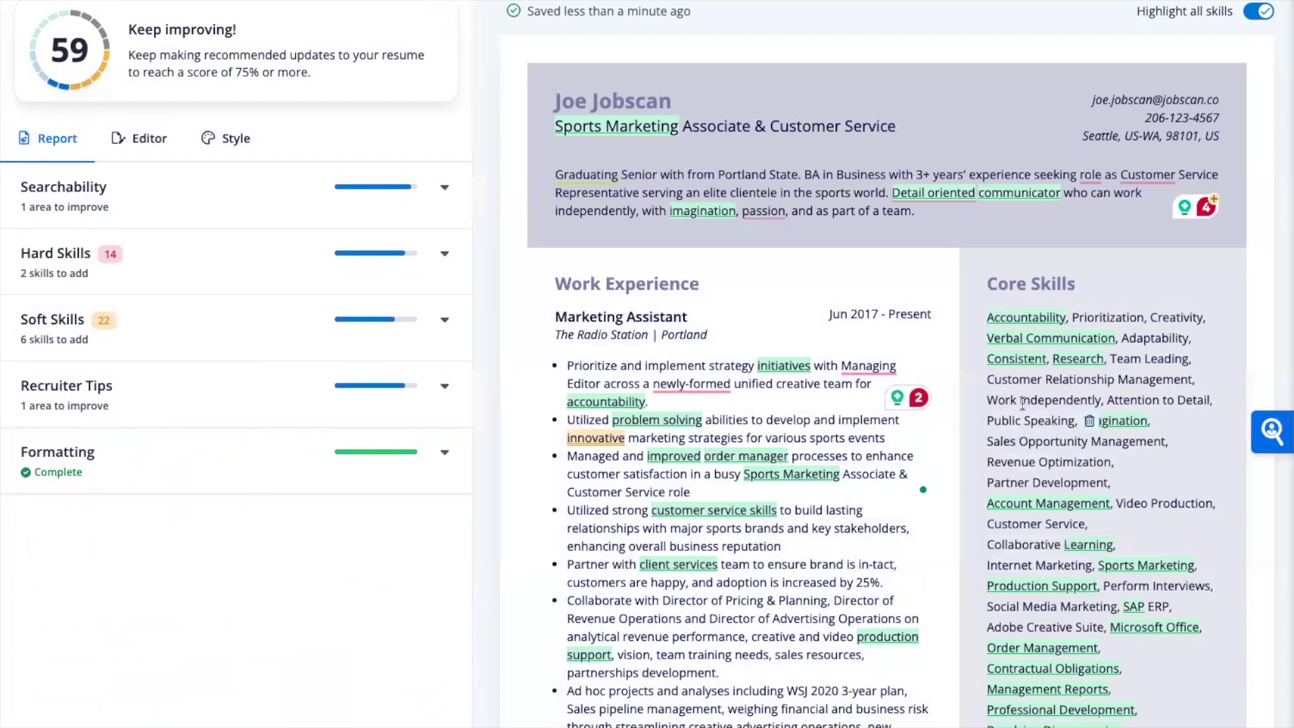
pyautogui.scroll(-2, 841, 462)
pyautogui.scroll(2, 841, 462)
# Step: Look through the resume's editable sections, expanding Awards and the list of Work Experience entries
pyautogui.click(149, 143)
pyautogui.scroll(-1, 197, 484)
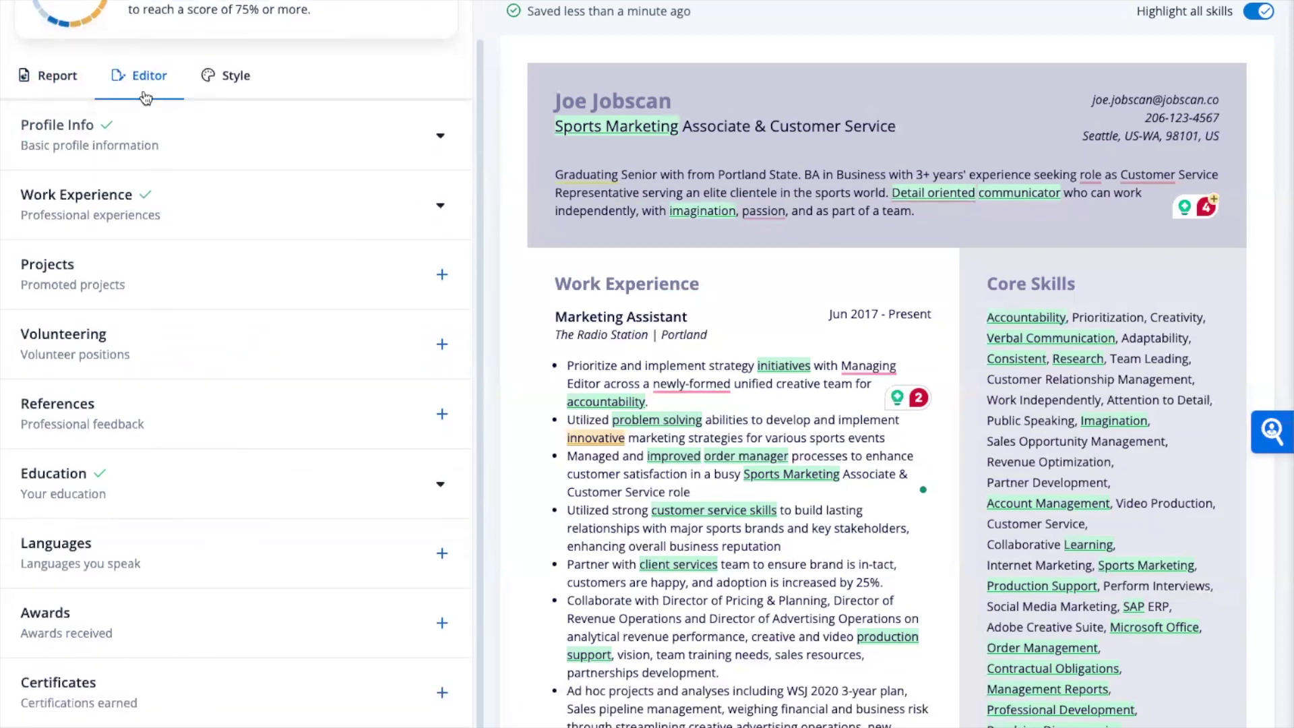
pyautogui.click(177, 649)
pyautogui.scroll(-1, 178, 650)
pyautogui.scroll(2, 182, 623)
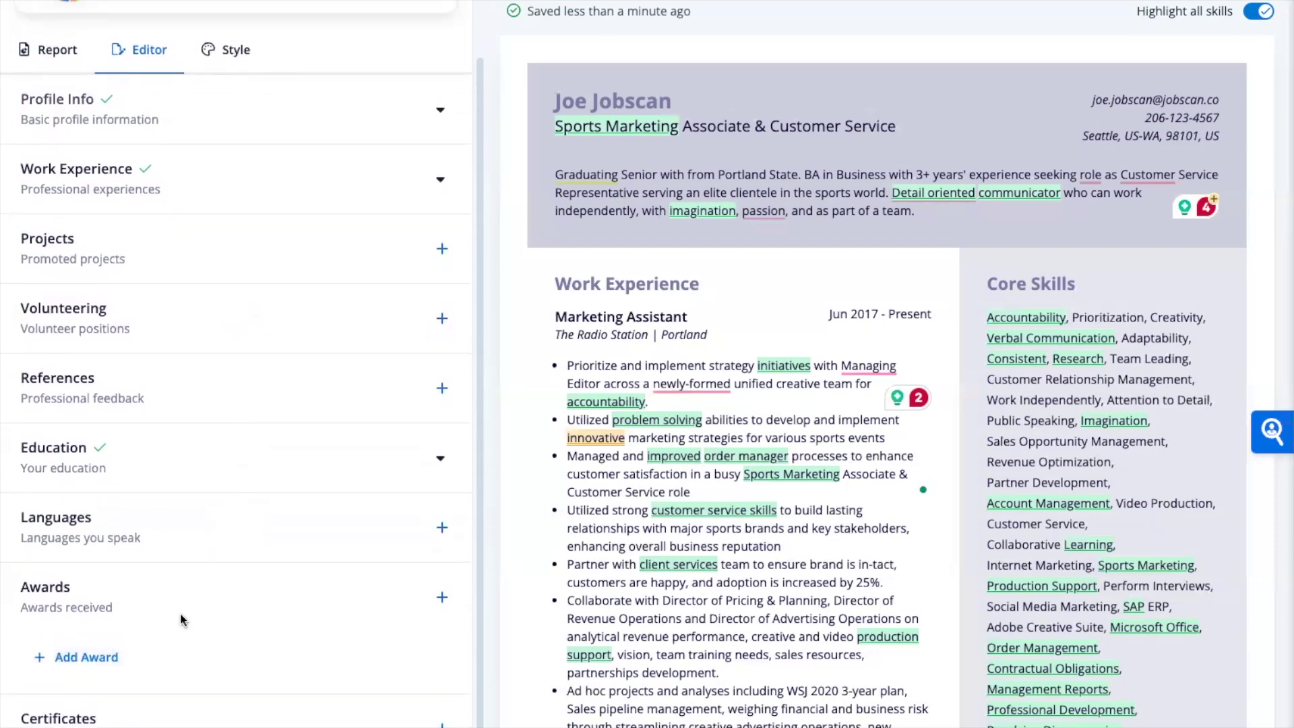
pyautogui.click(134, 244)
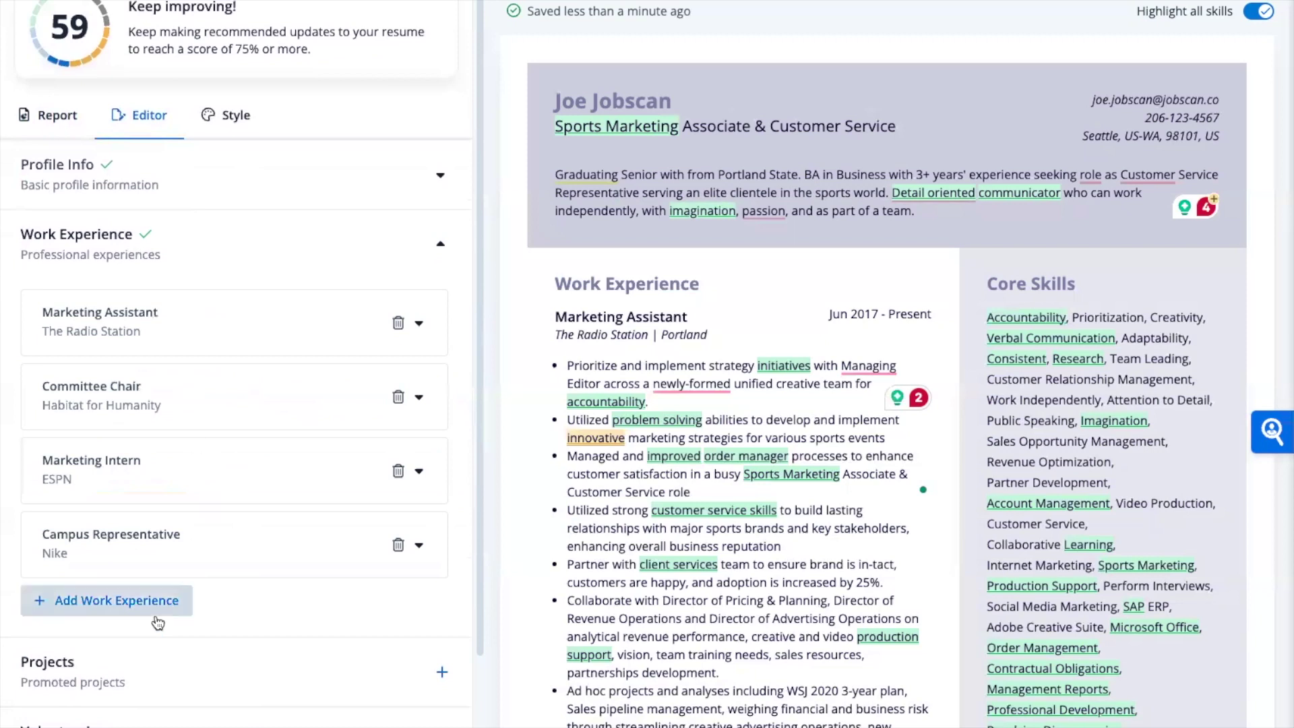
pyautogui.scroll(1, 207, 586)
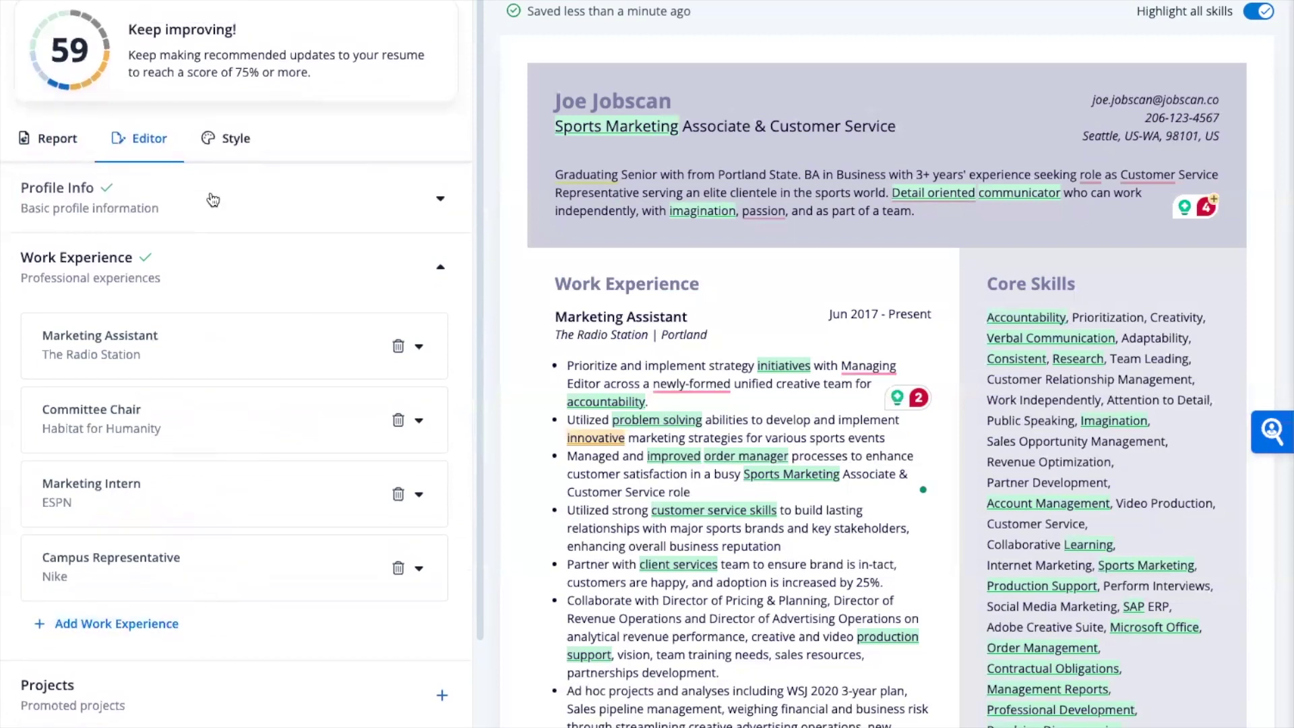
# Step: Open the resume style options, try the blue color scheme, and switch back to the purple one
pyautogui.click(237, 142)
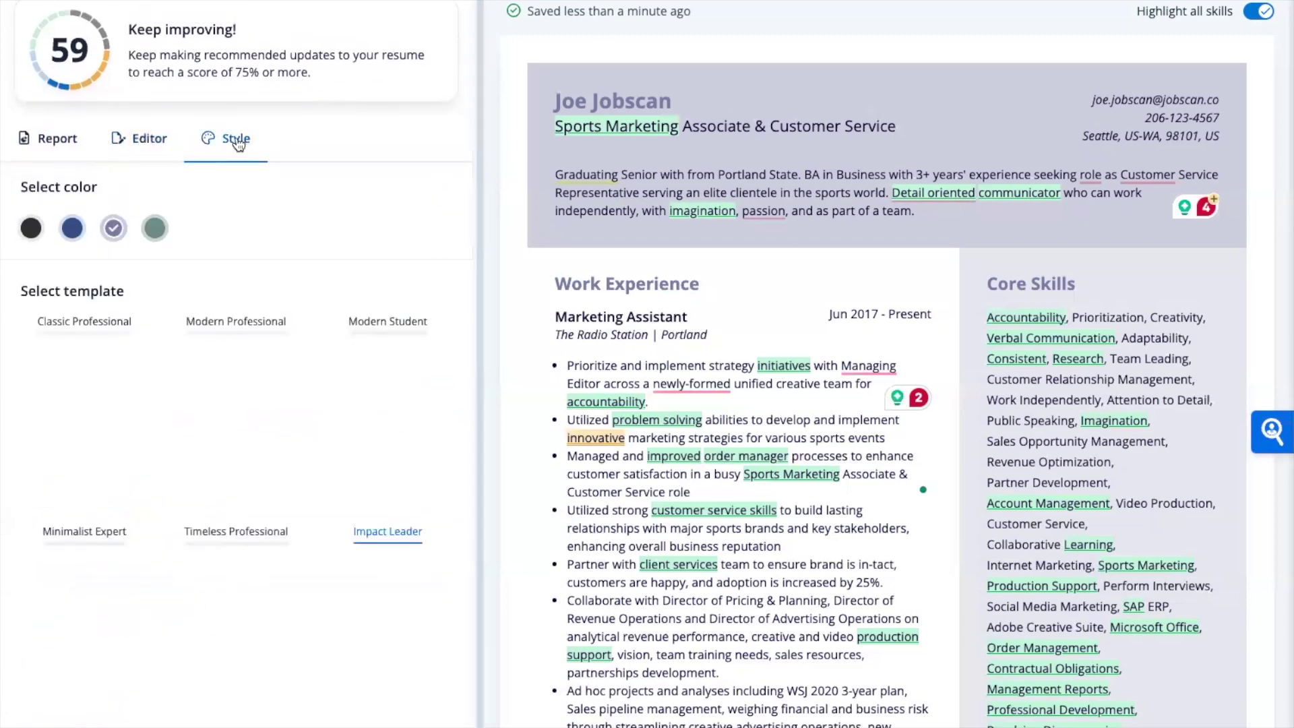
pyautogui.scroll(-1, 314, 319)
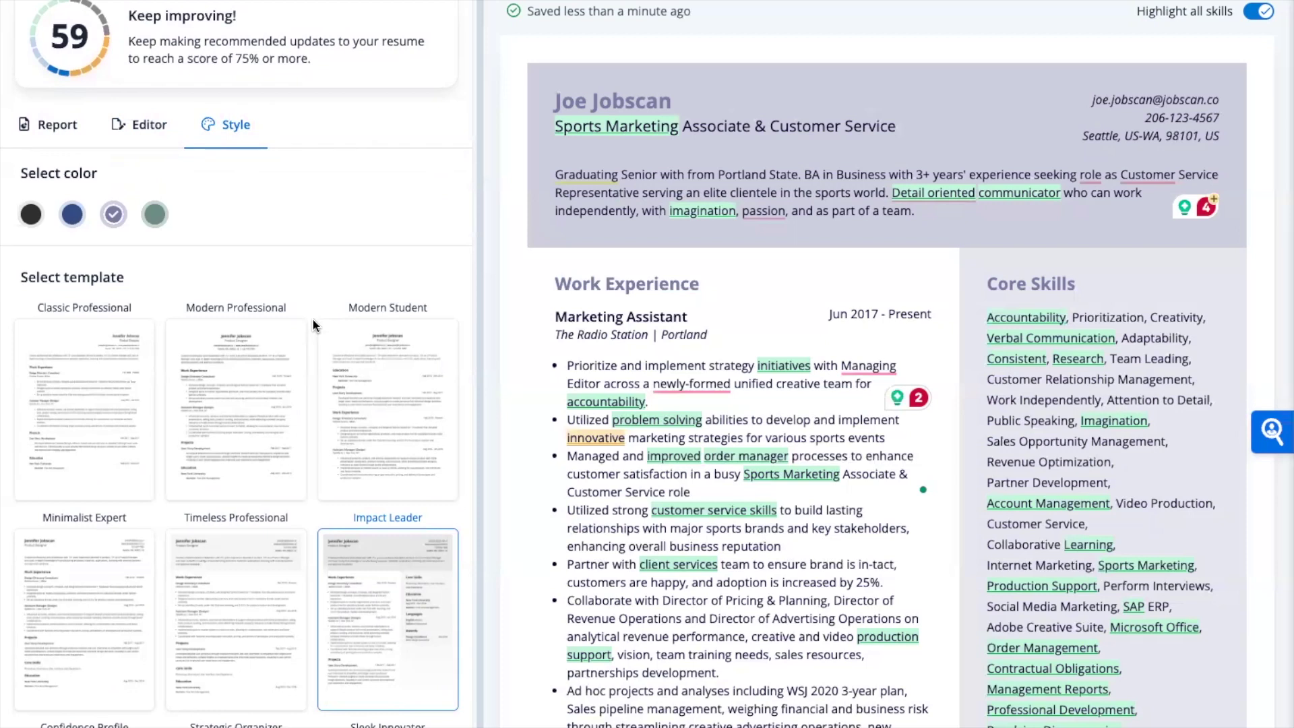
pyautogui.click(72, 214)
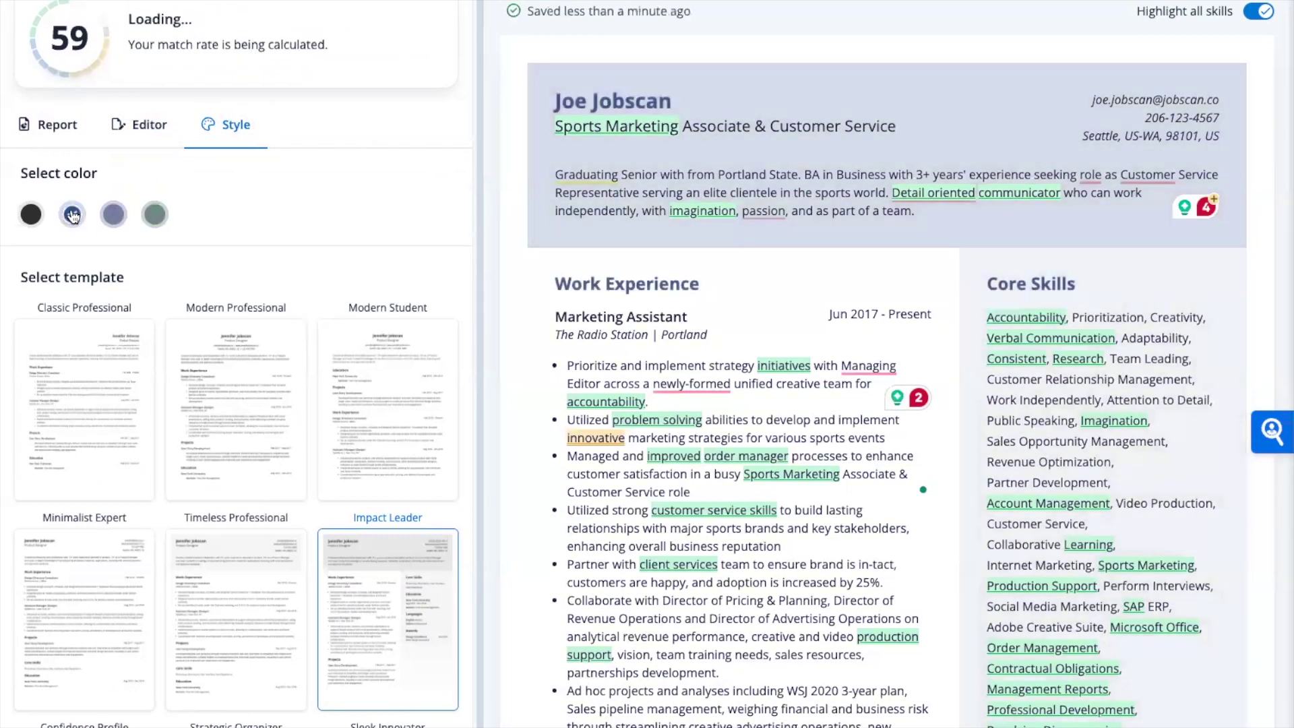
pyautogui.click(113, 214)
# Step: Try several resume templates, including Minimalist Expert, Modern Student and Sleek Innovator, and settle on Strategic Organizer
pyautogui.click(120, 631)
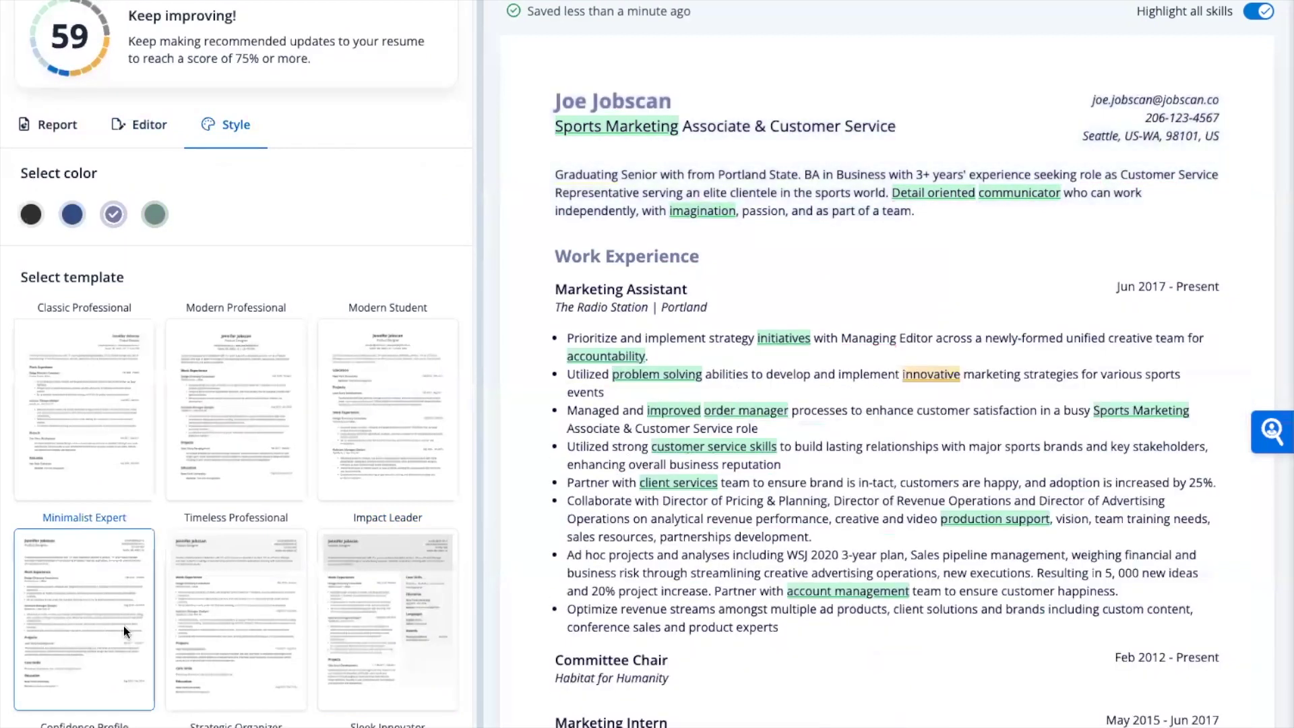
pyautogui.click(225, 604)
pyautogui.click(359, 443)
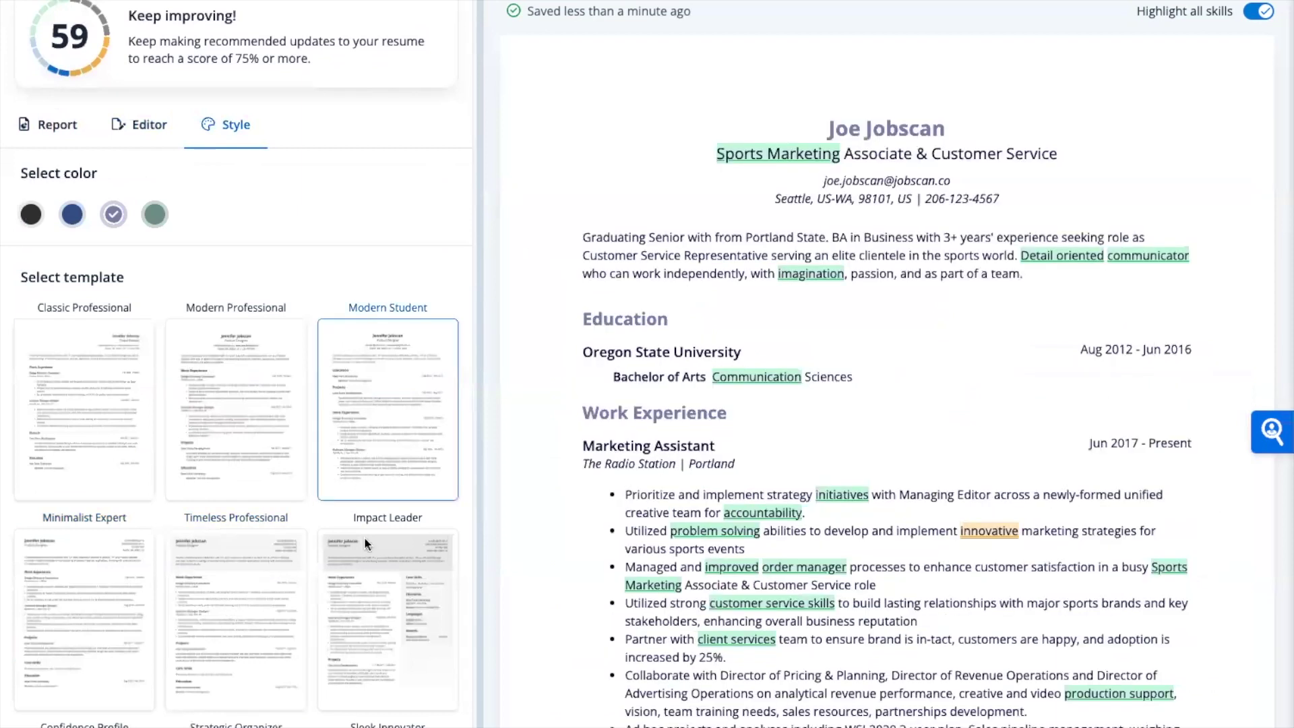
pyautogui.click(379, 594)
pyautogui.click(236, 726)
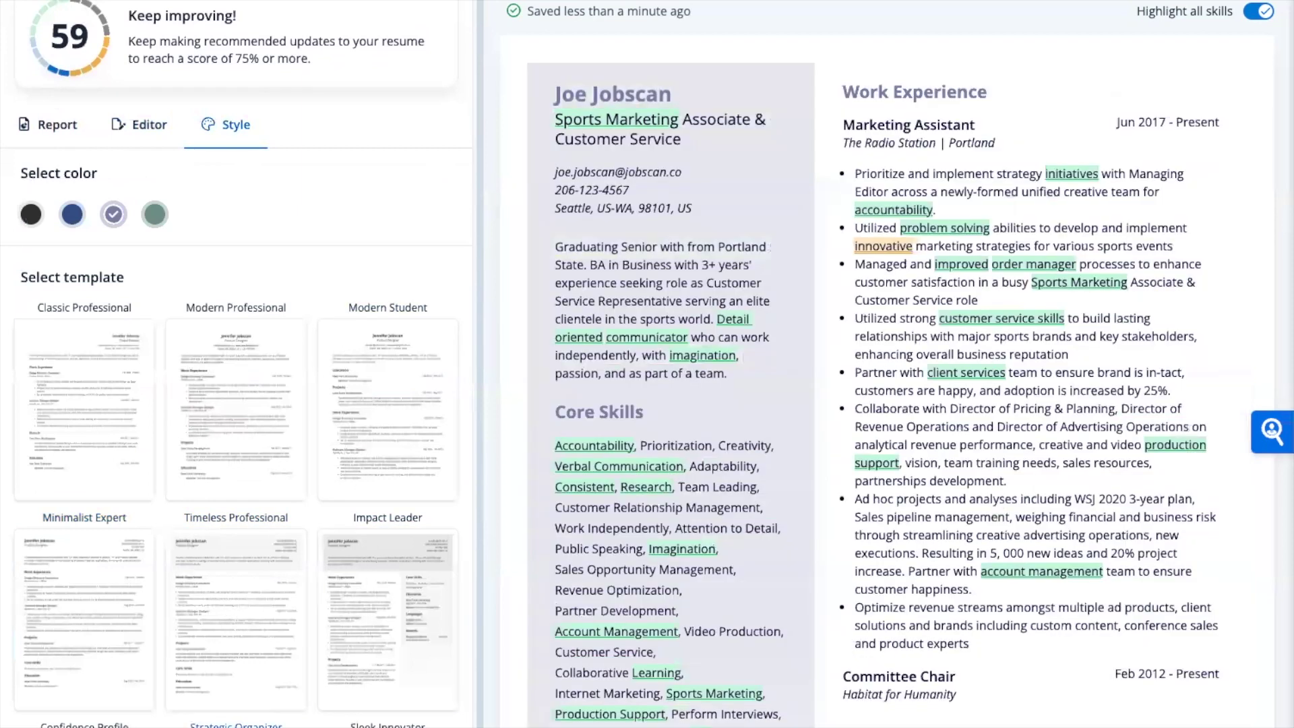
pyautogui.click(88, 726)
pyautogui.click(367, 726)
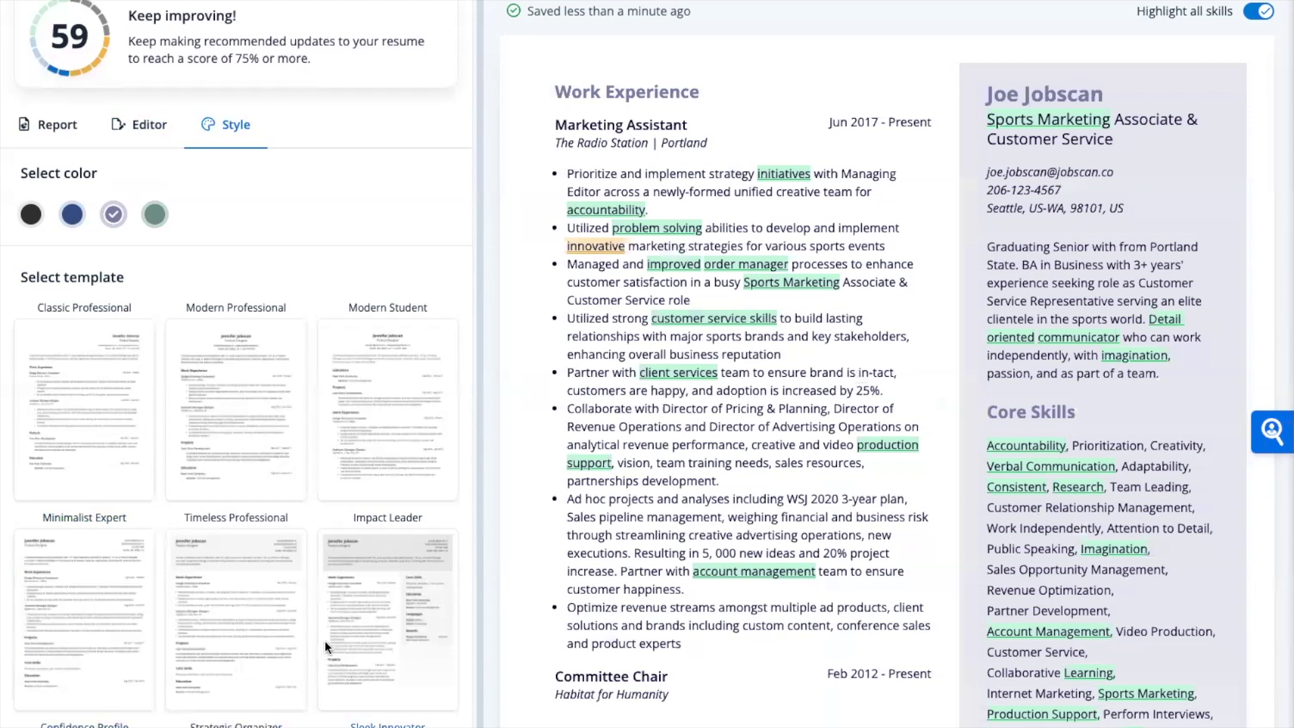
pyautogui.click(284, 453)
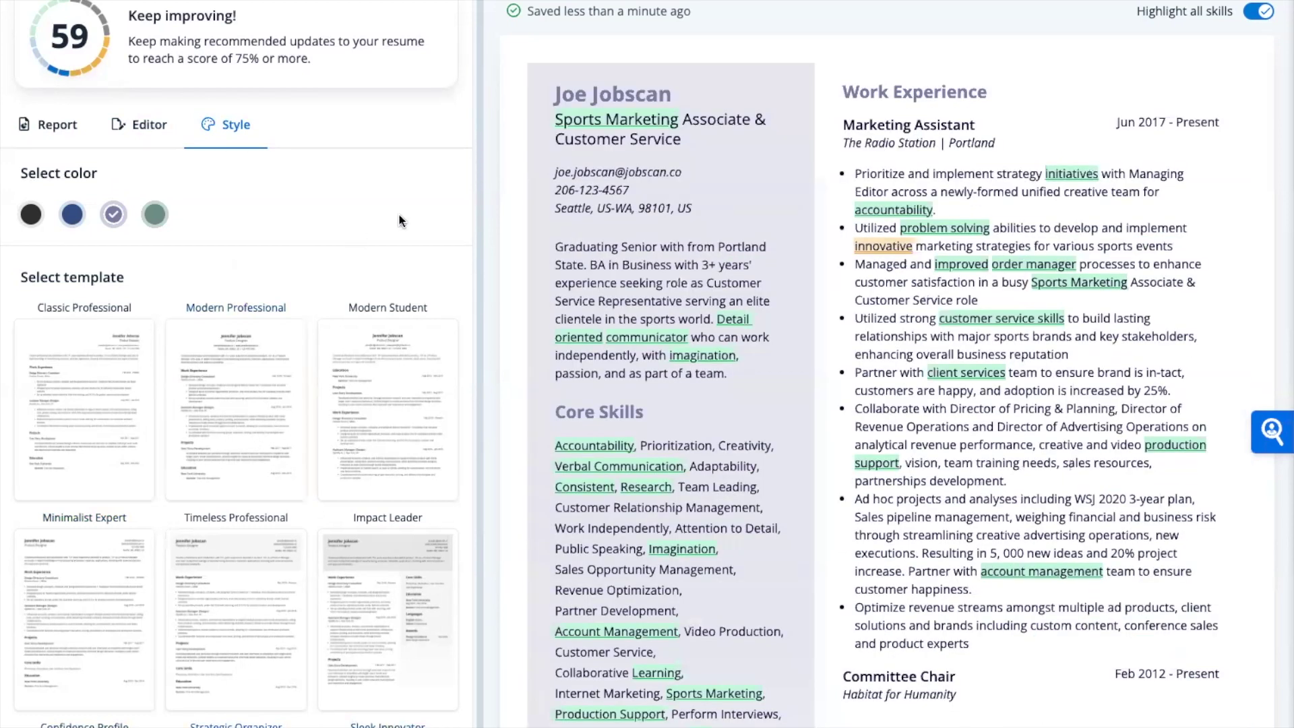
# Step: Return to the match report and save the resume as a base resume named "Customer Service Shoe Retail"
pyautogui.click(60, 128)
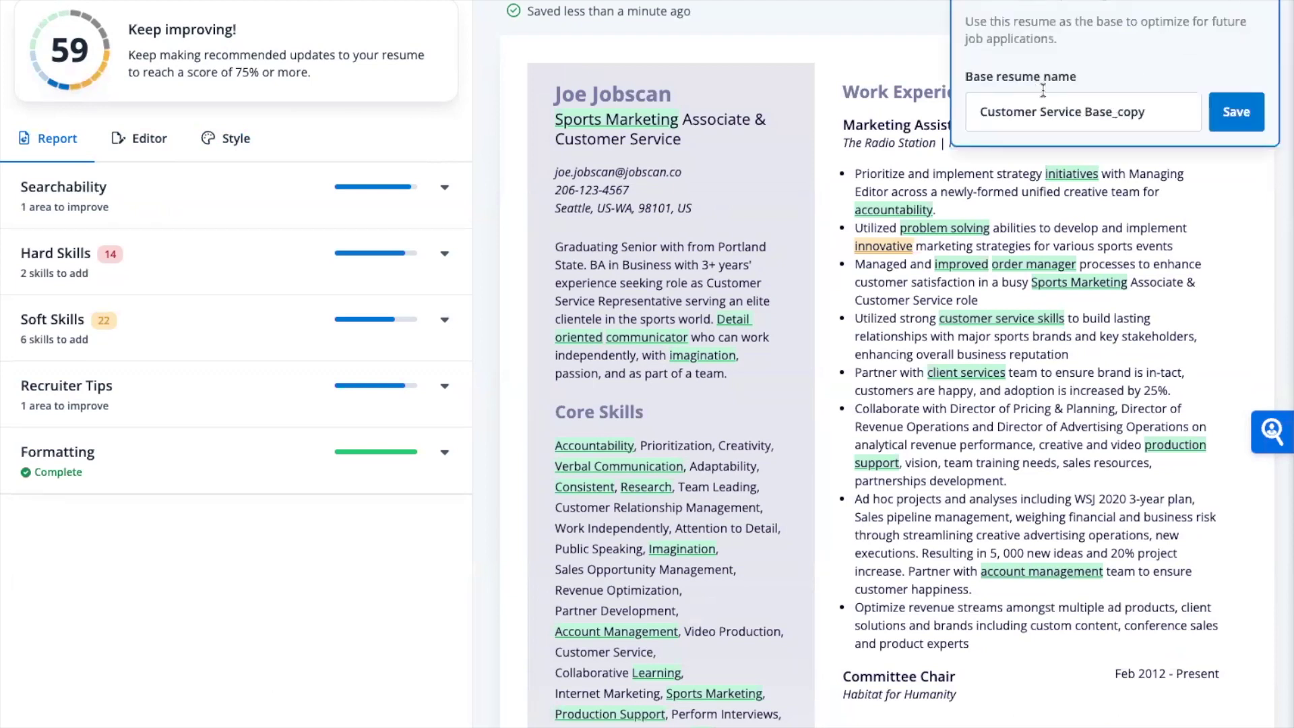
pyautogui.moveTo(1157, 111); pyautogui.dragTo(1085, 107)
pyautogui.write('Shoe Retail')
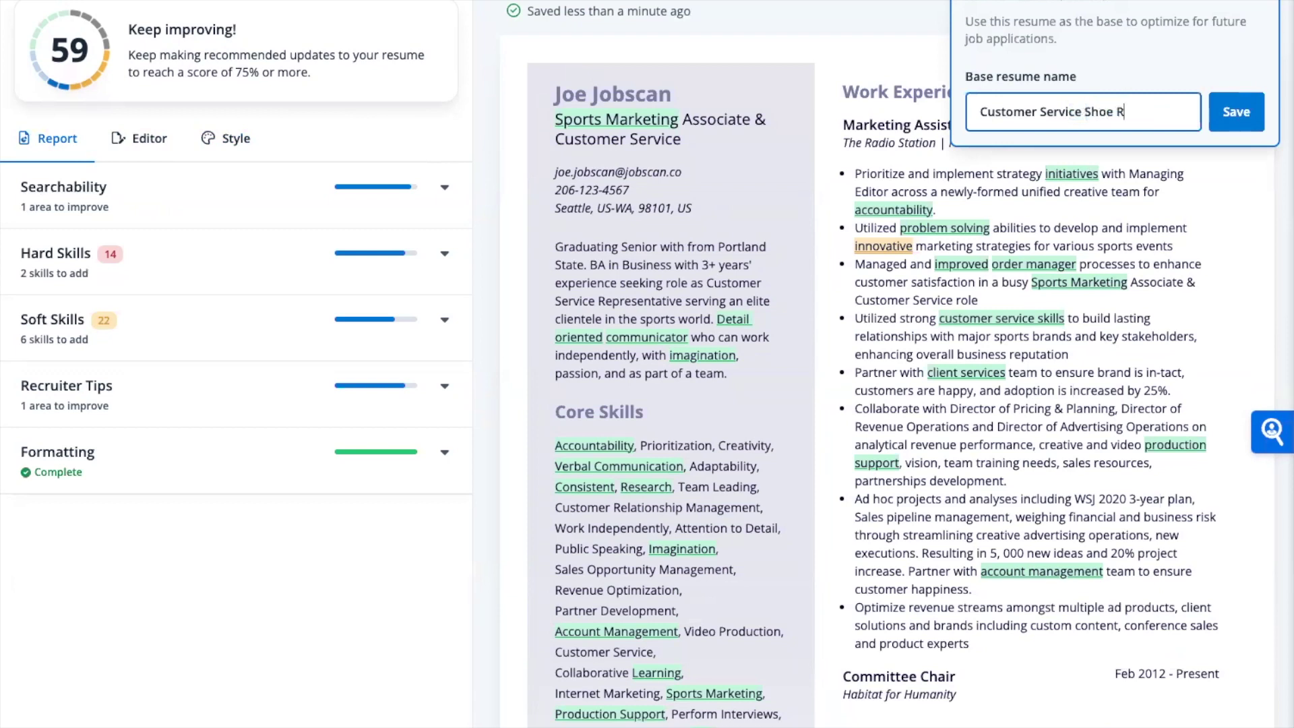
pyautogui.click(1231, 111)
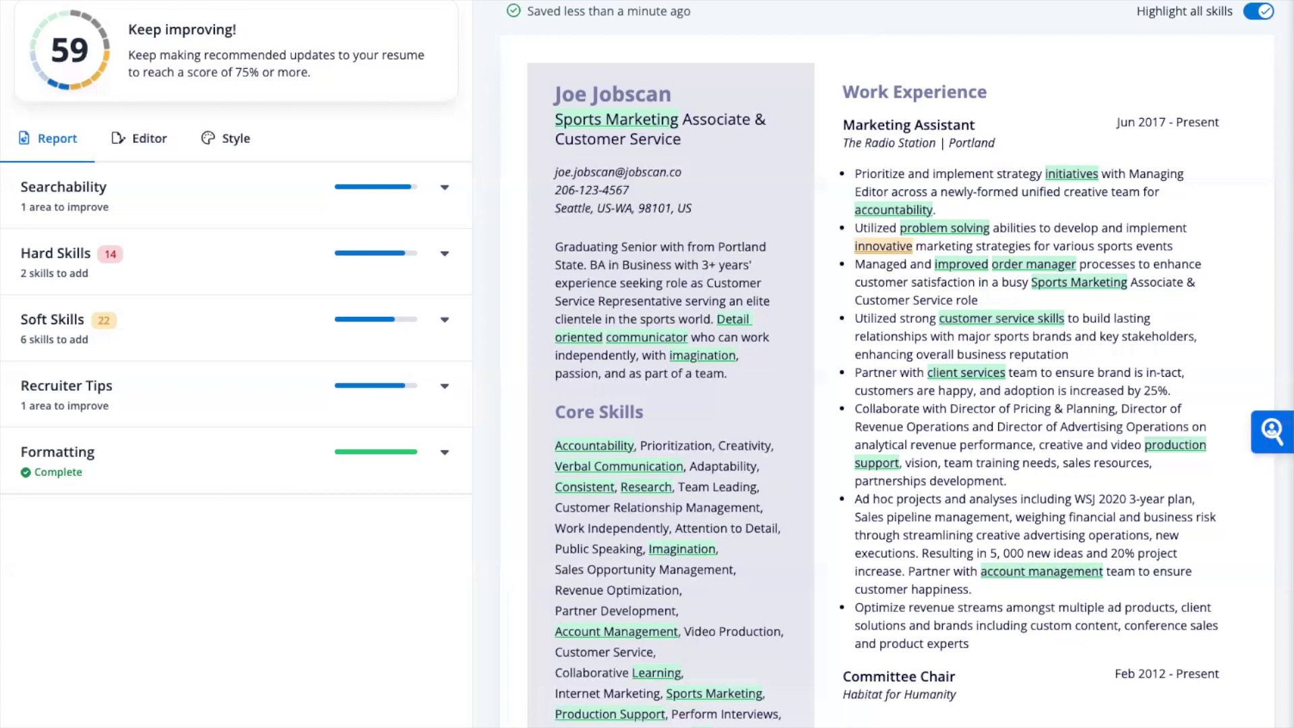
# Step: Check the file formats offered for downloading the resume, and close the list without choosing one
pyautogui.click(1174, 1)
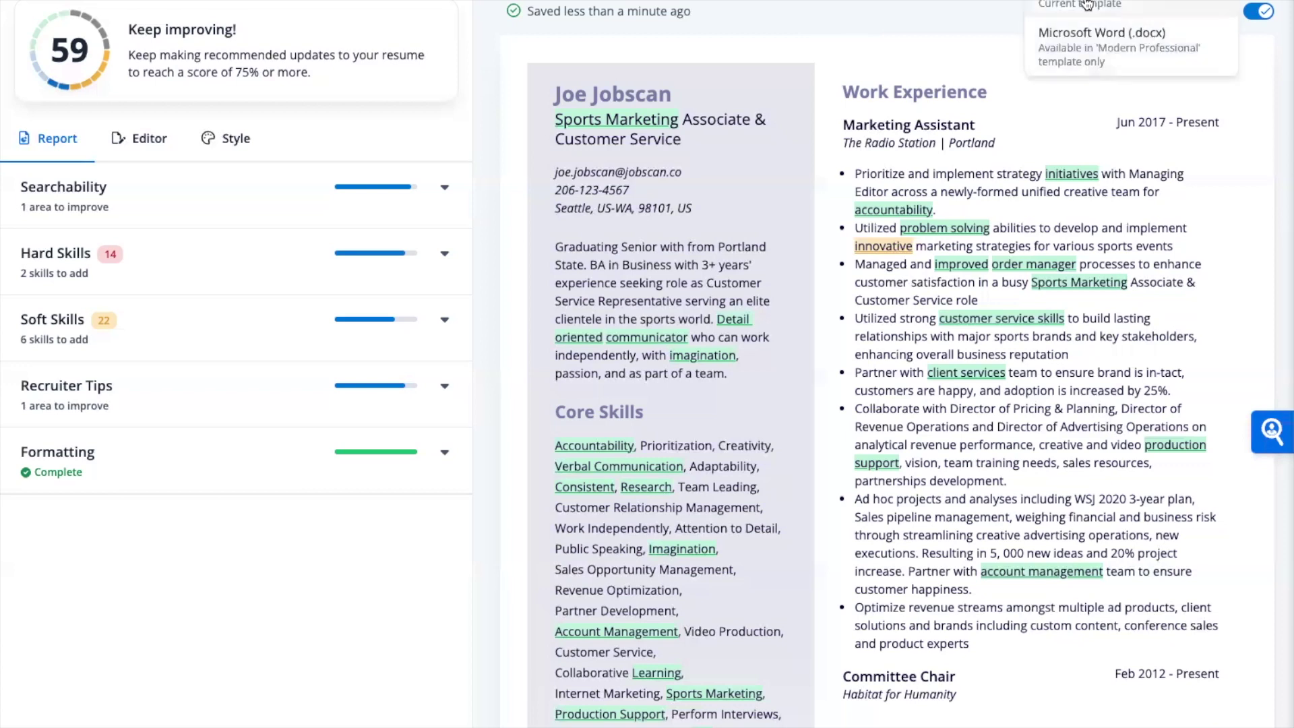
pyautogui.click(908, 12)
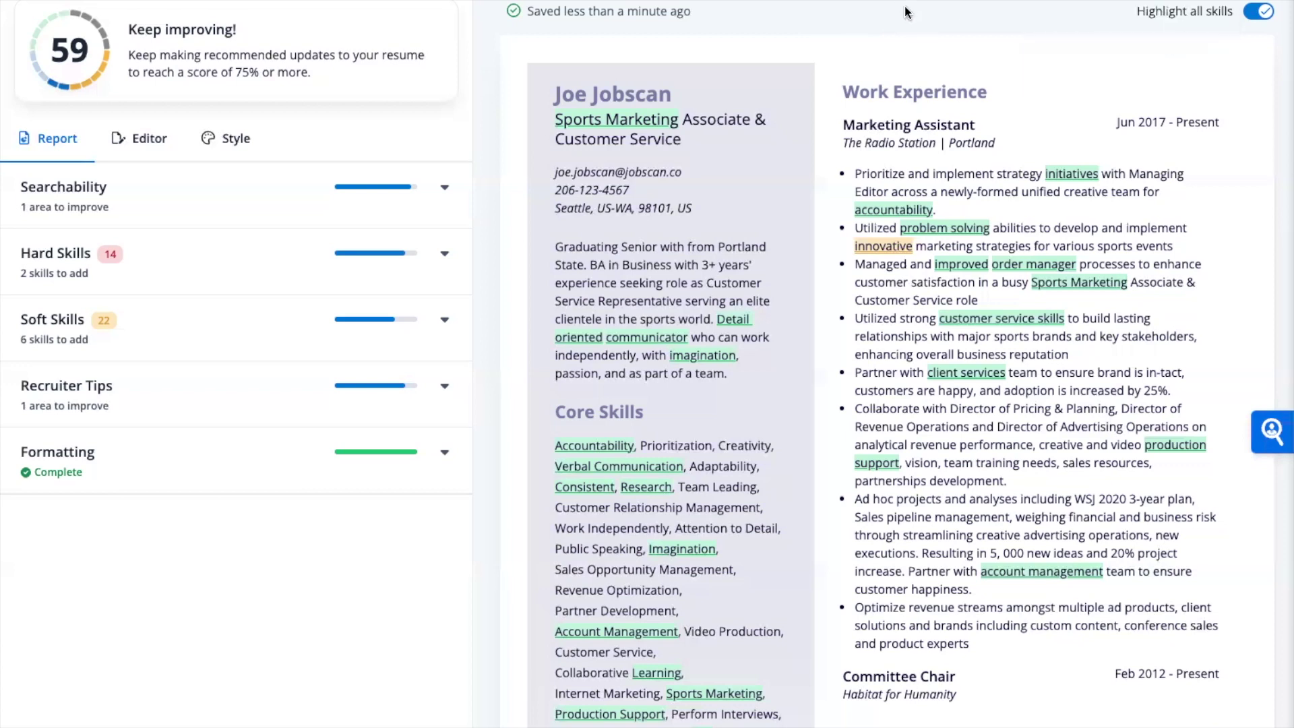